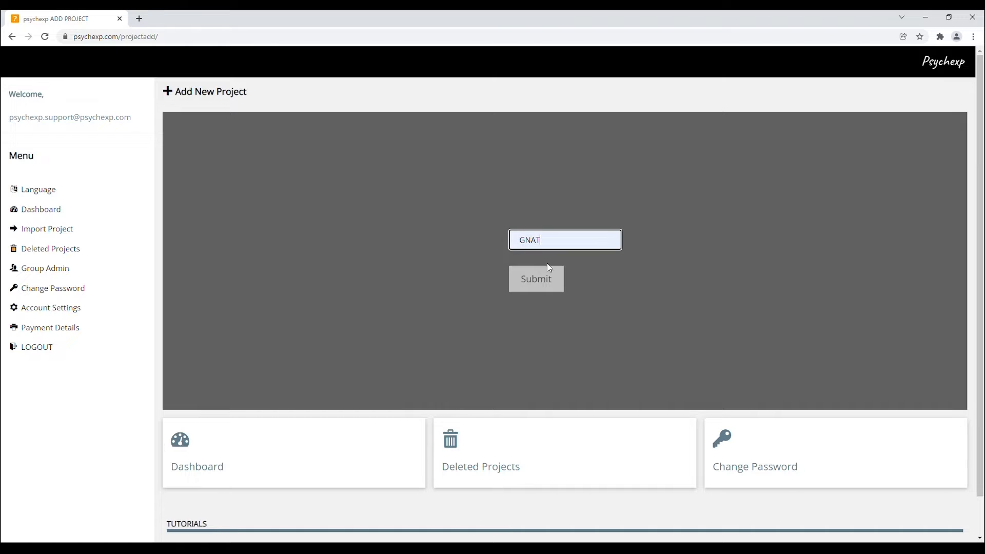
Step: Create the new project named GNAT and open it for editing
click(543, 281)
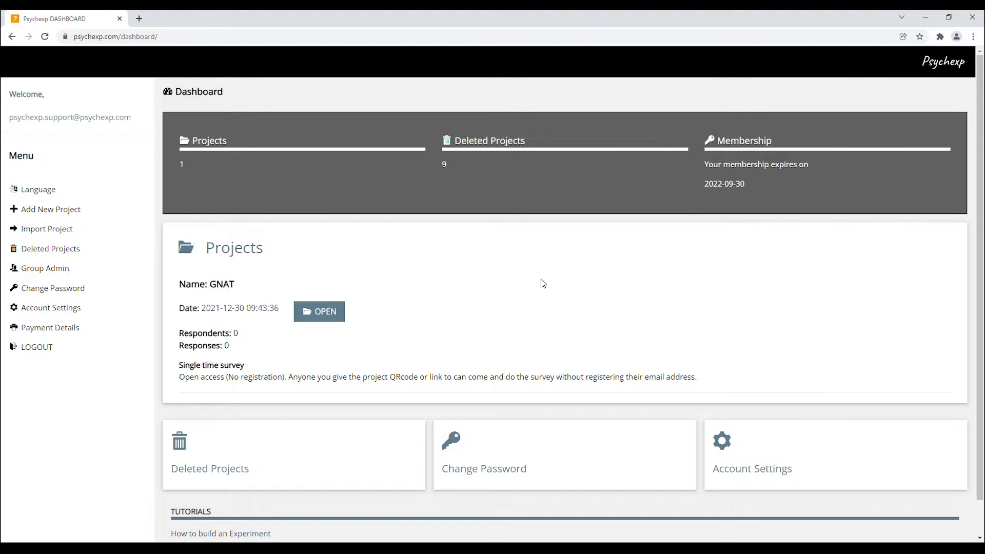
click(330, 318)
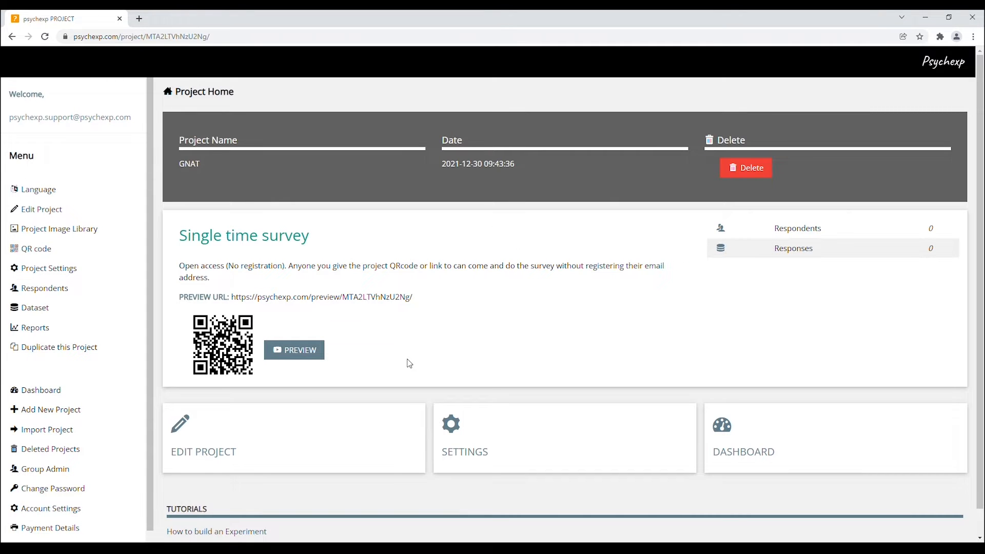
click(270, 444)
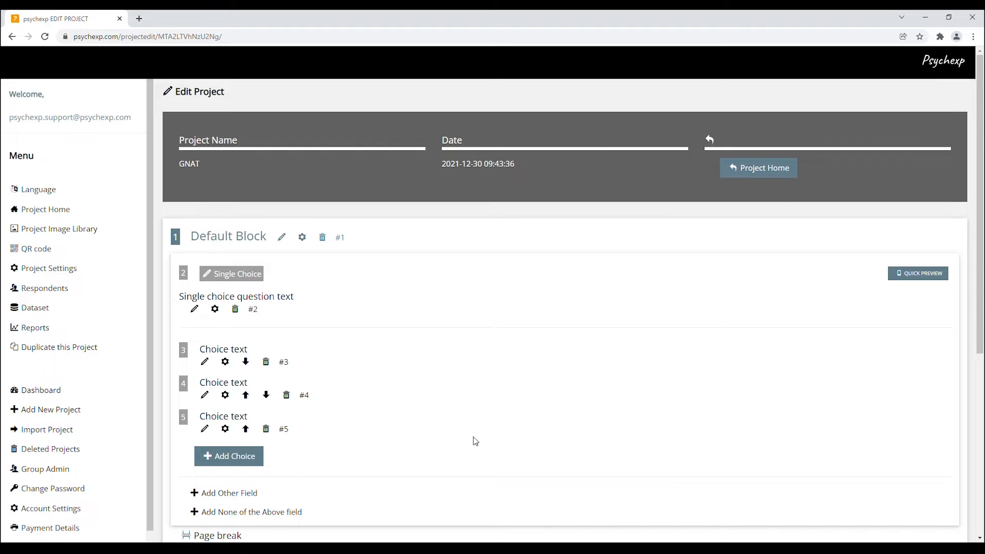
Step: Add a GNAT experiment to the project
scroll(493, 446, down, 5)
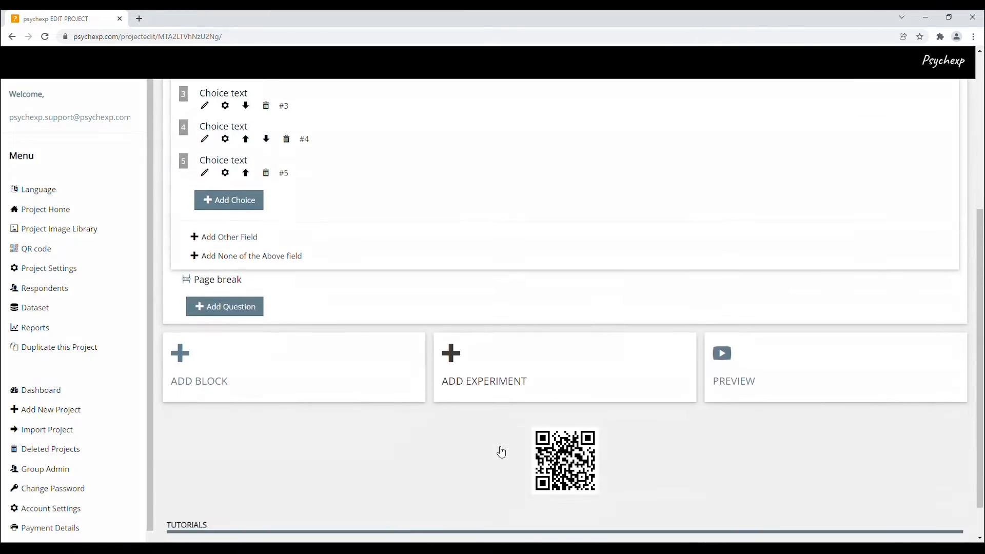
click(510, 378)
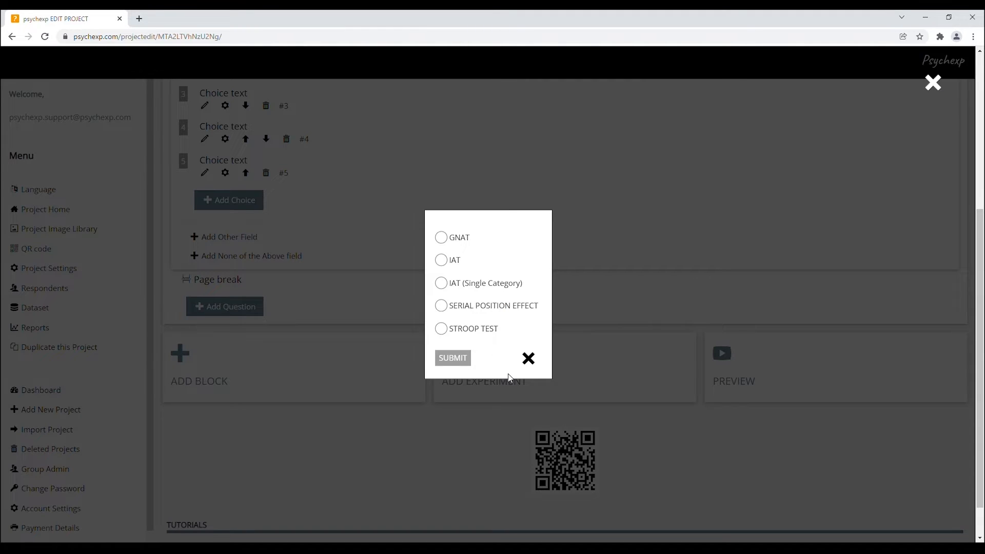
click(442, 238)
click(453, 358)
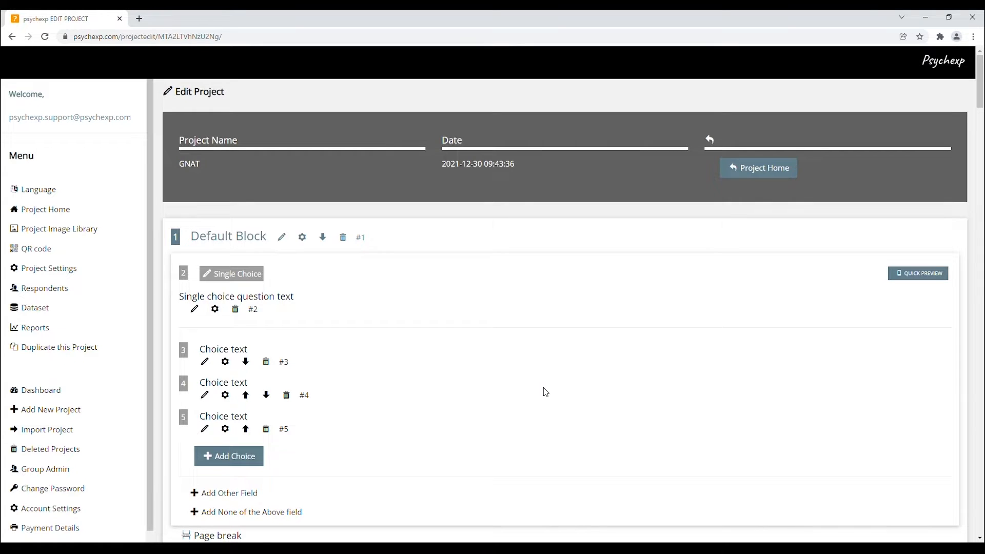
Step: Change the question type of the first block's single choice question to Multiple Choice
scroll(546, 392, down, 2)
scroll(546, 393, down, 6)
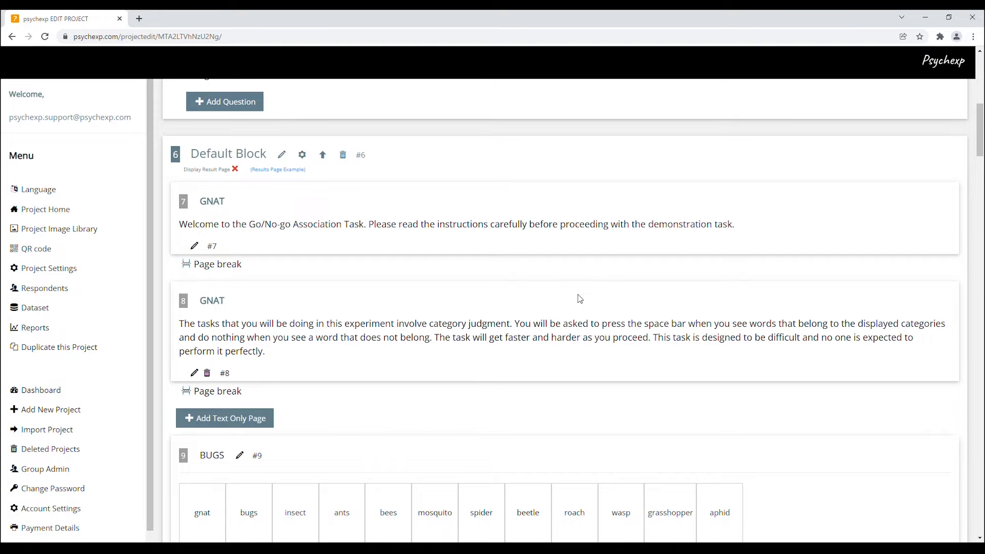
scroll(580, 299, up, 10)
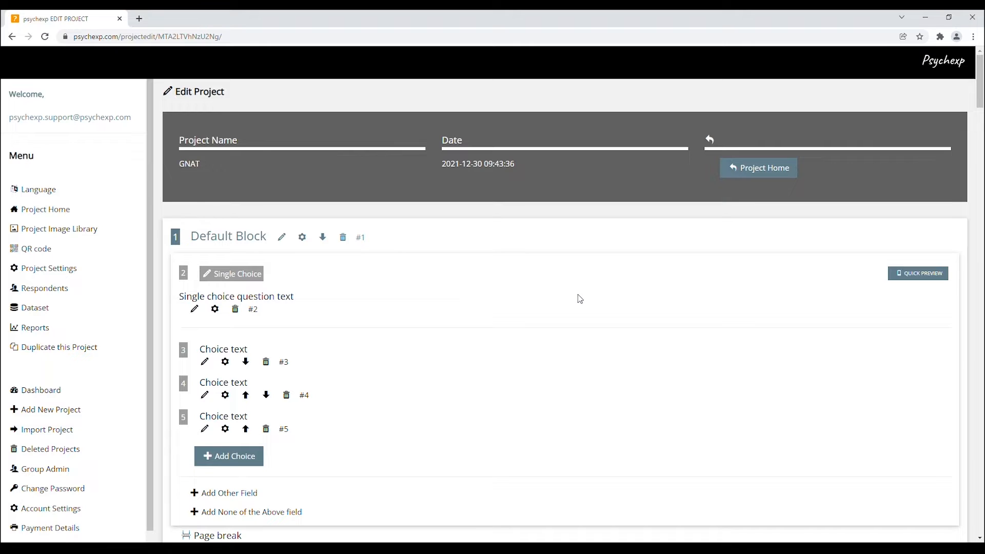
click(254, 274)
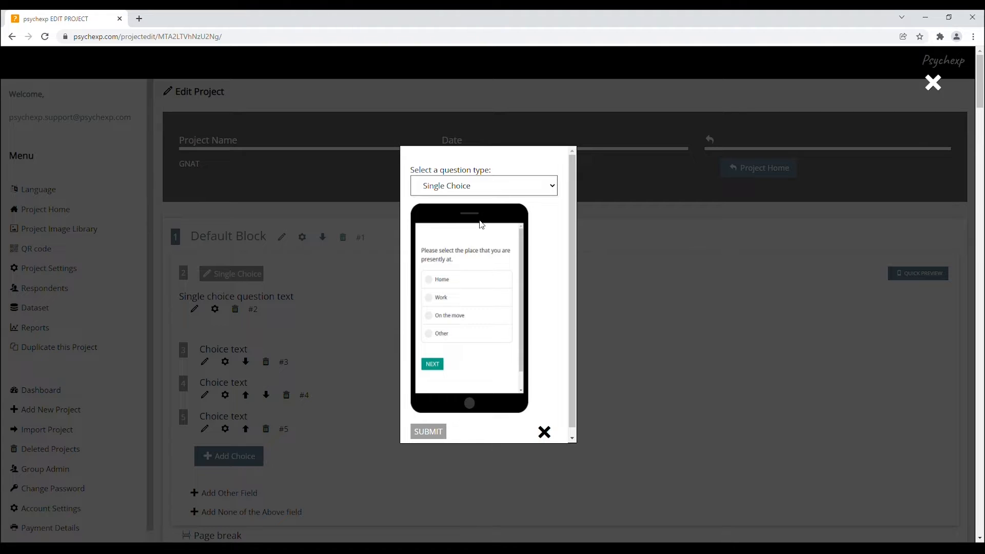
key(Down)
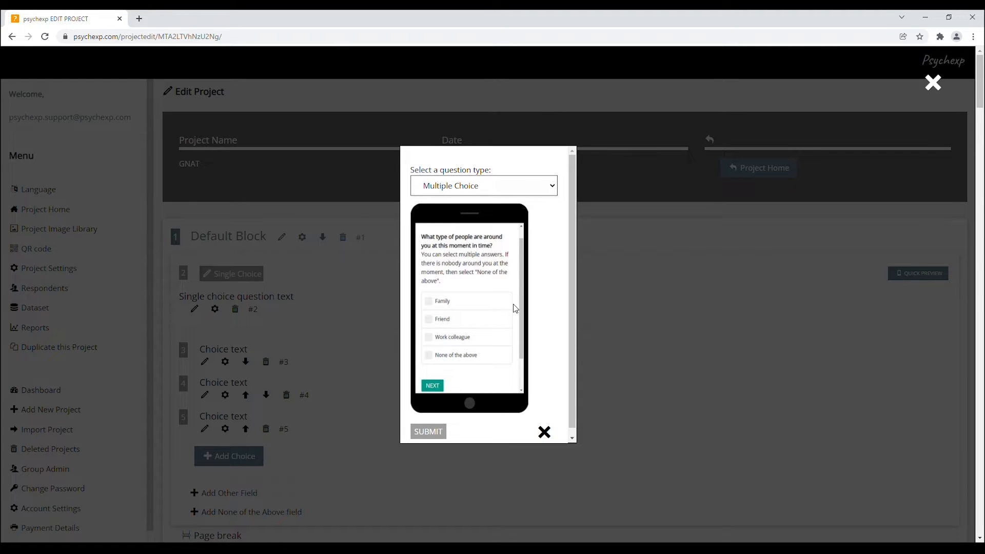
key(Down)
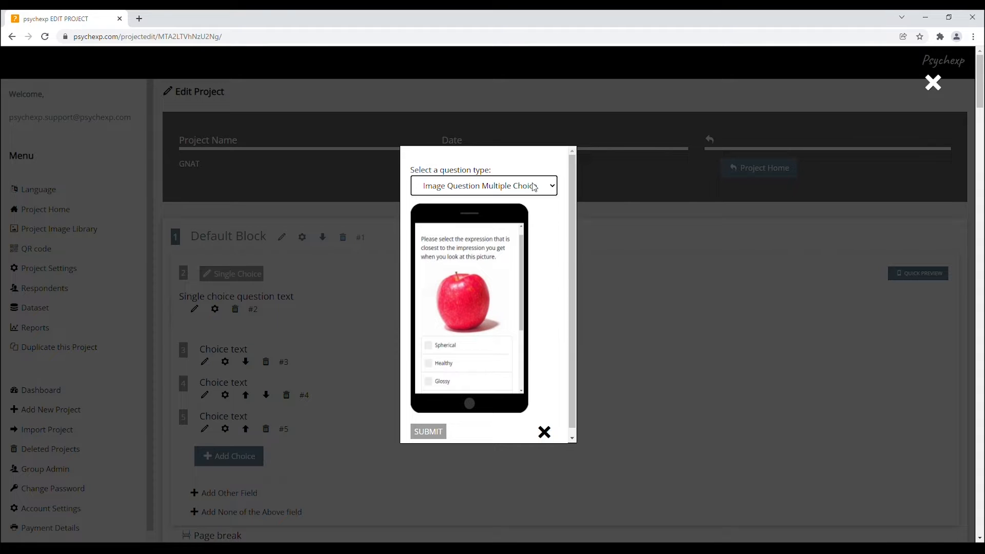
key(Up)
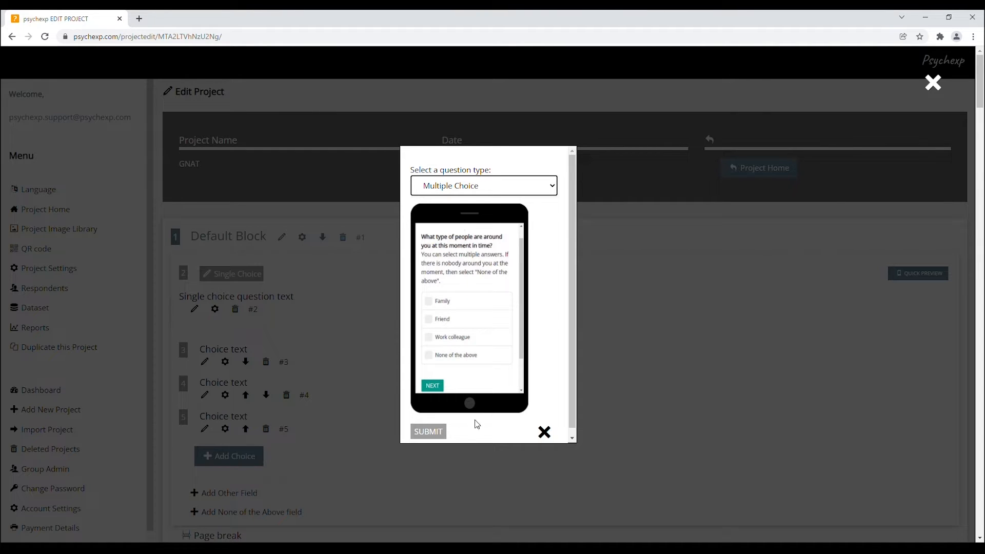
click(437, 433)
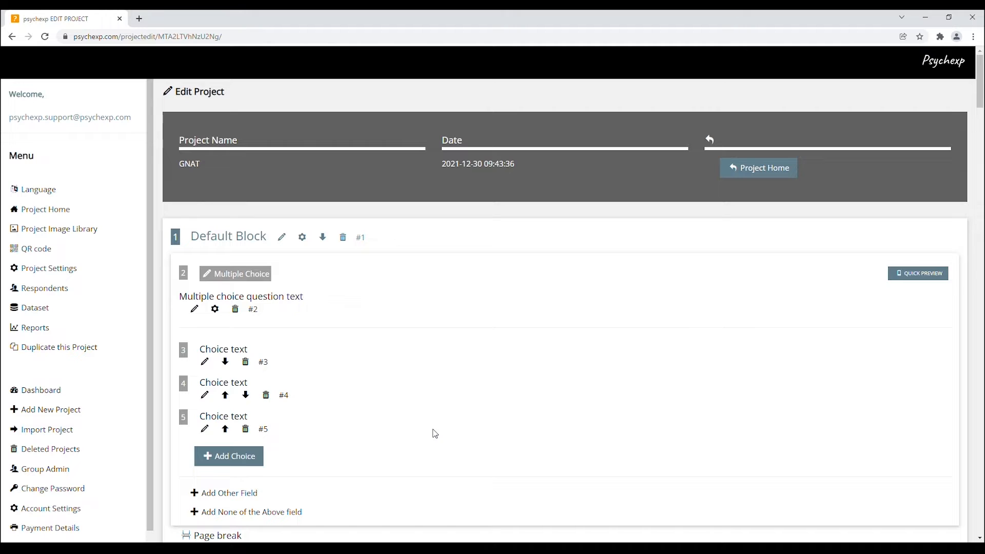
Step: Append the word "test" to the multiple choice question's text and save it
click(194, 309)
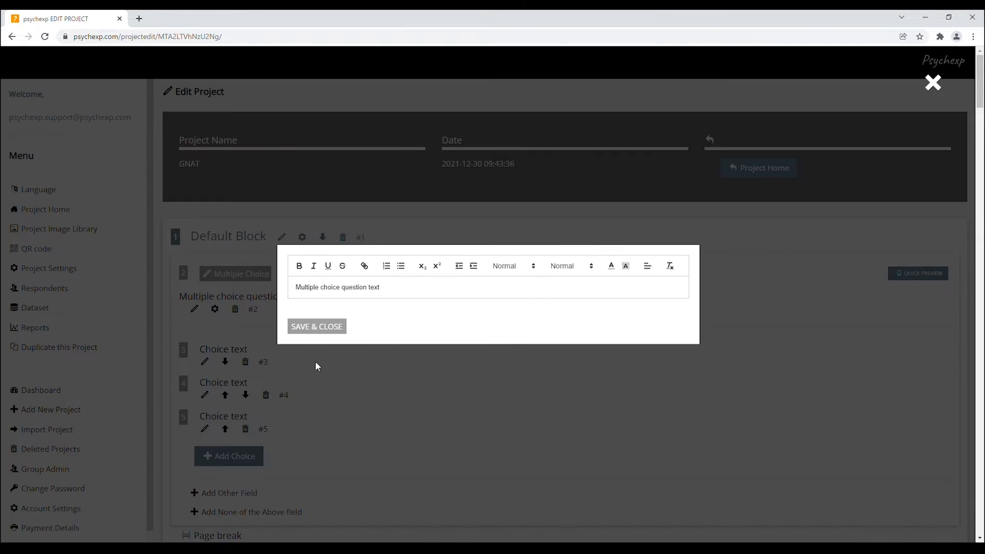
click(411, 292)
text(test)
click(341, 331)
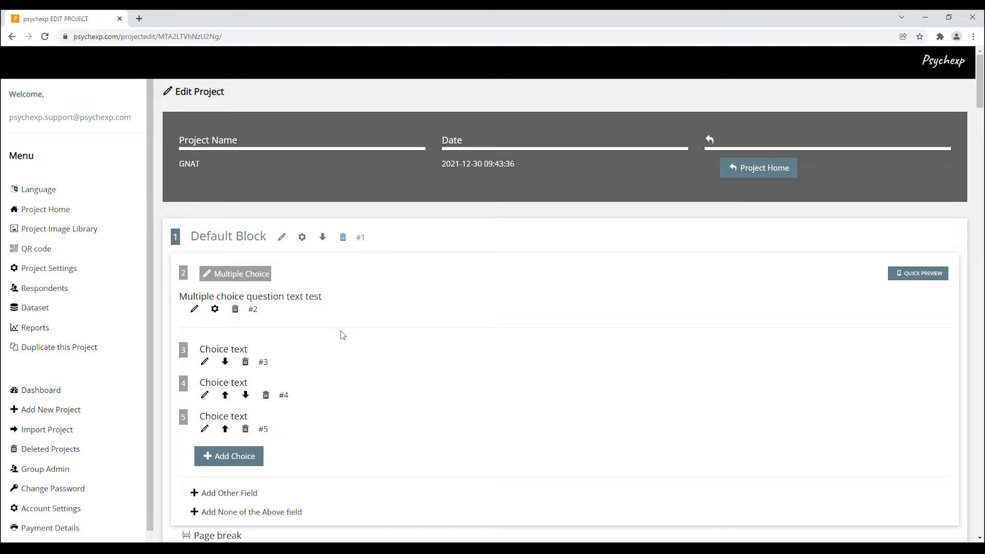
Step: Review the multiple choice question's settings for page break, choice randomization, forced responses, redirect and piping
click(217, 310)
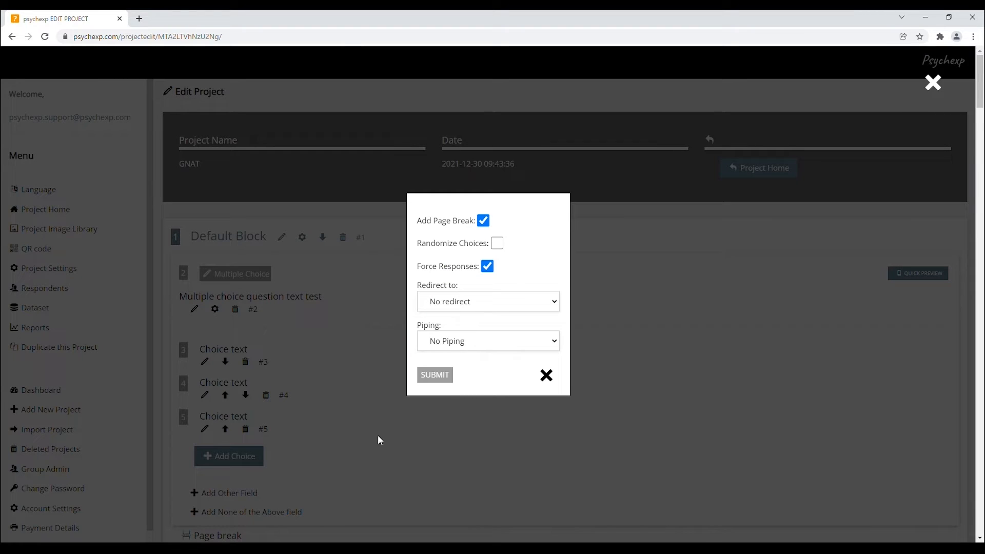
click(497, 243)
click(497, 243)
click(547, 376)
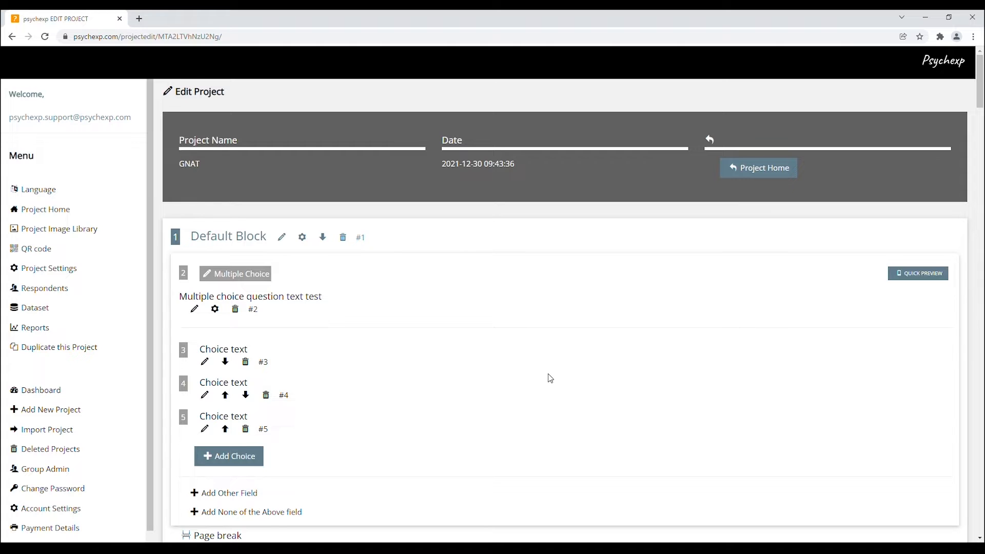
Step: Rename the default block that contains the GNAT experiment as Block1
scroll(550, 378, down, 3)
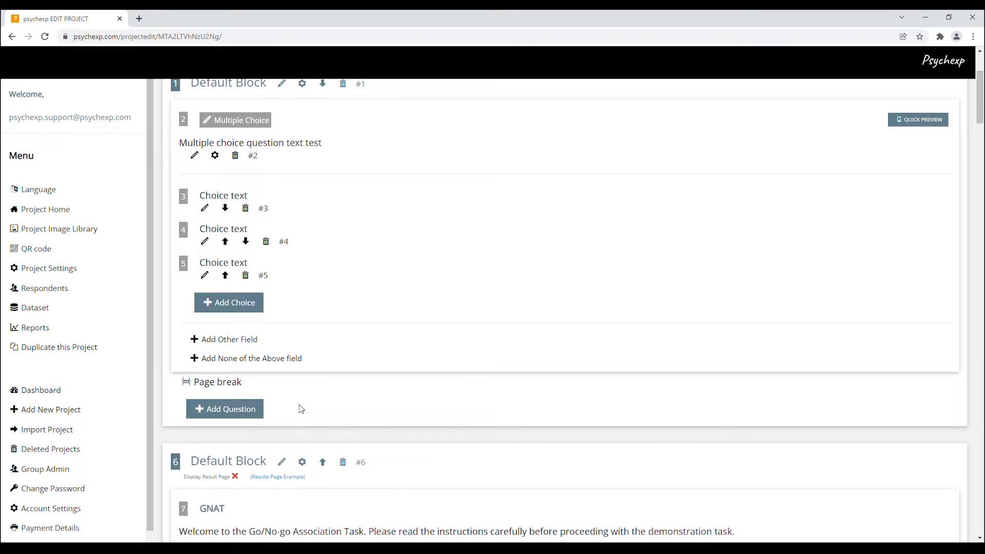
scroll(301, 409, down, 6)
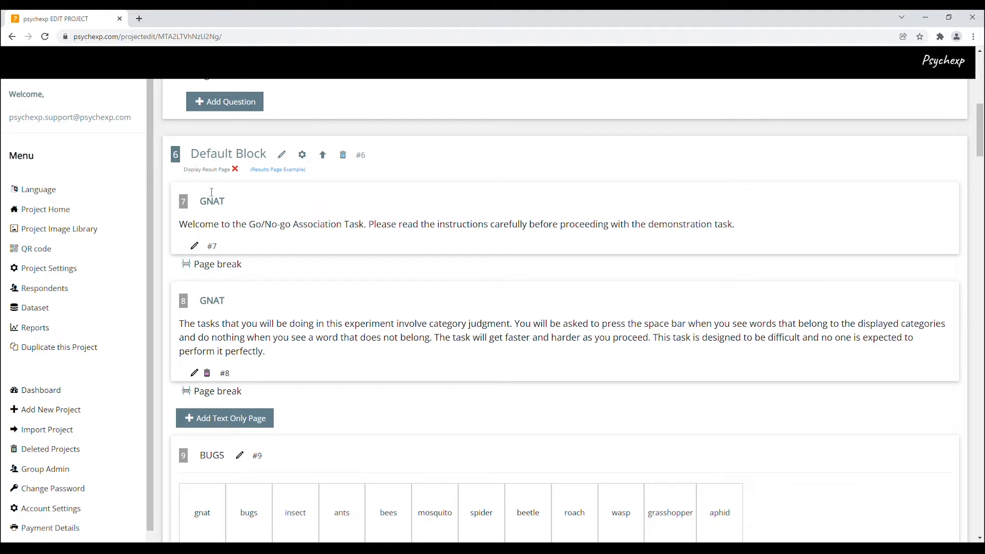
drag(199, 158, 271, 157)
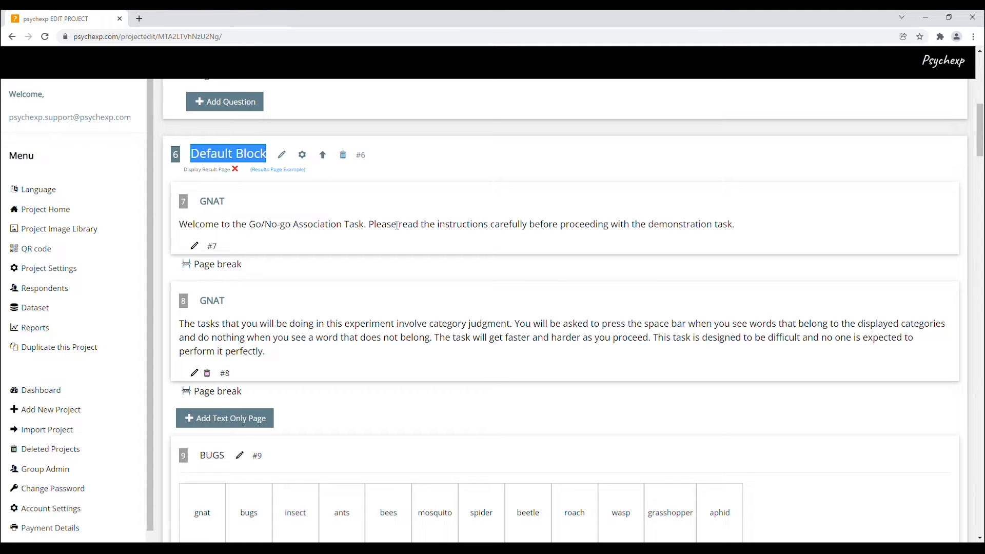
click(284, 157)
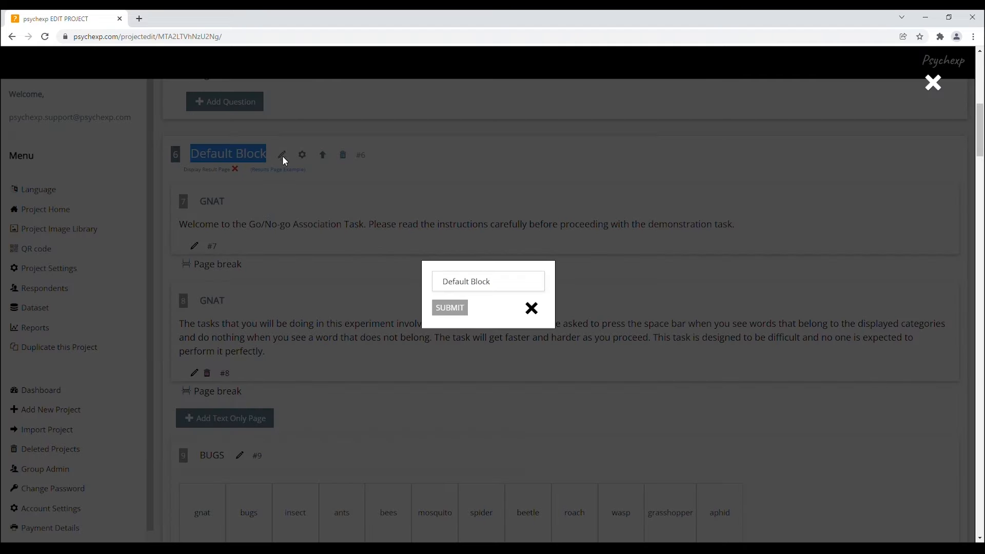
click(492, 282)
drag(501, 284, 427, 289)
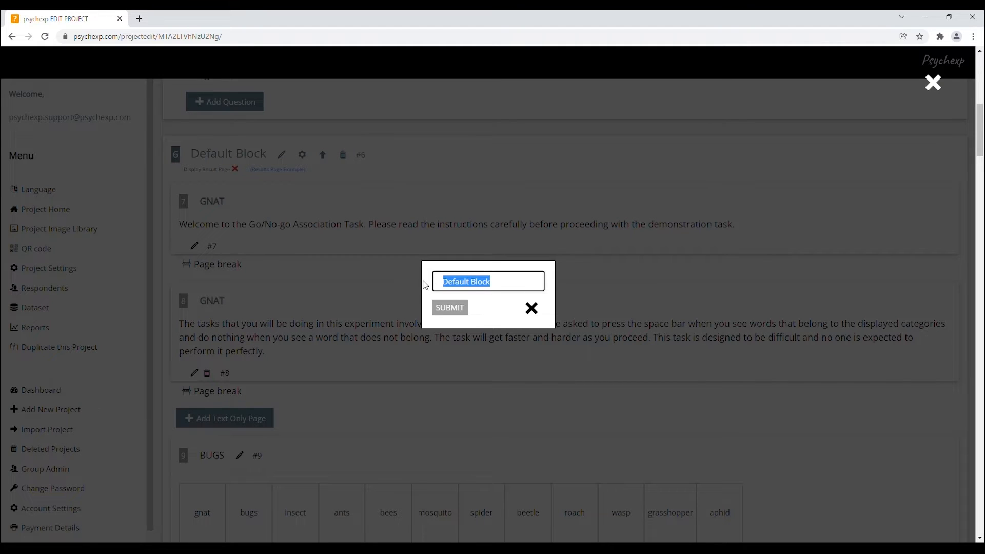
key(BackSpace)
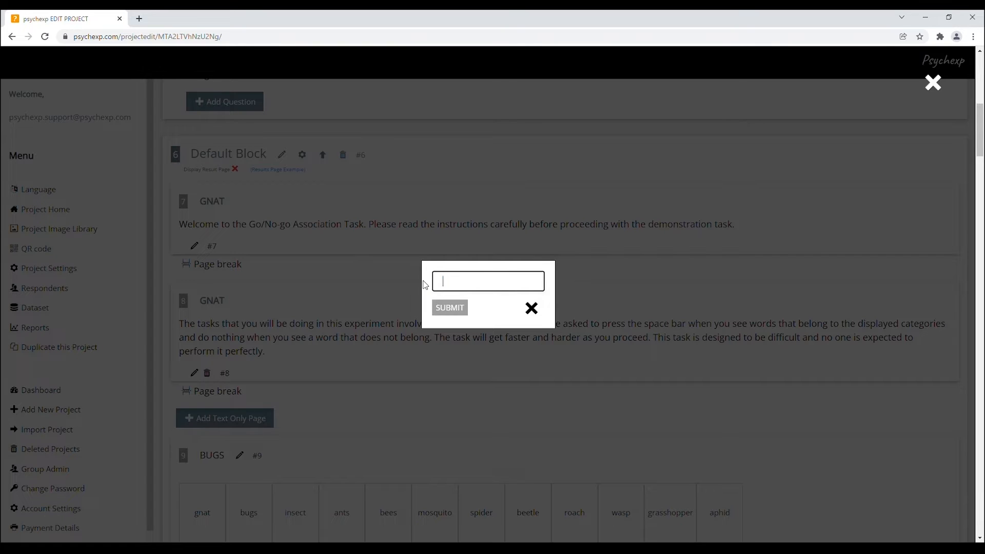
text(Block1)
click(465, 311)
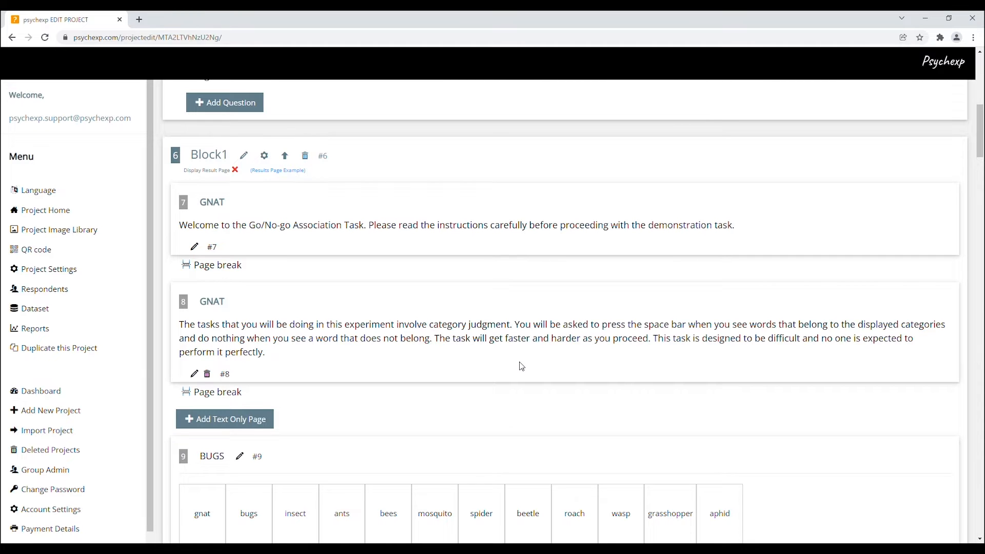
Step: Enable the Display Result Page option in Block1's settings and save them
click(264, 156)
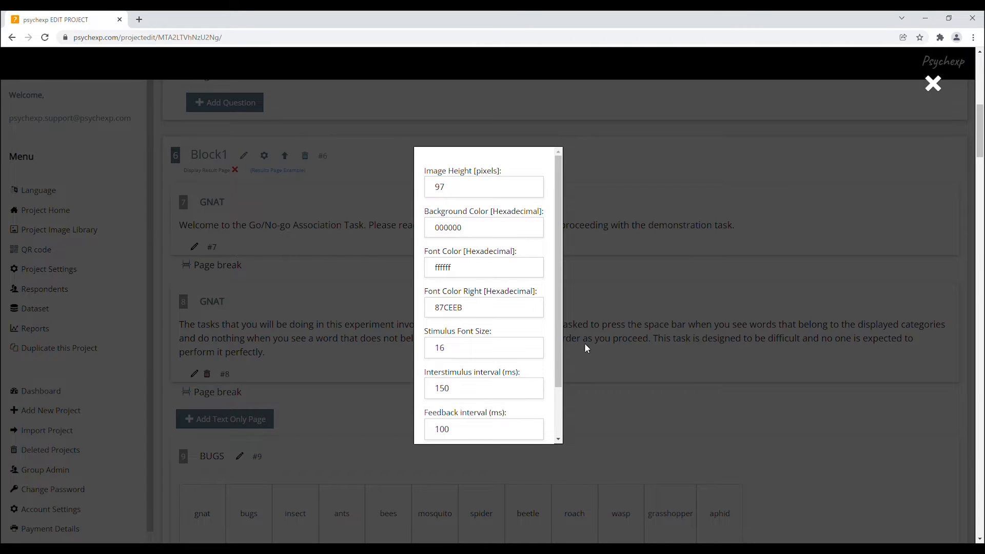
drag(561, 347, 561, 394)
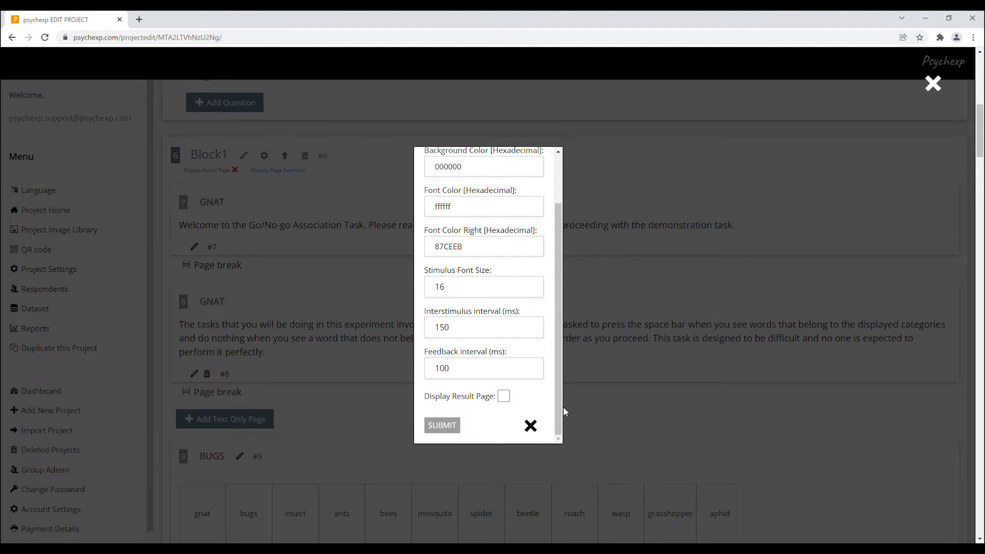
click(503, 396)
click(452, 427)
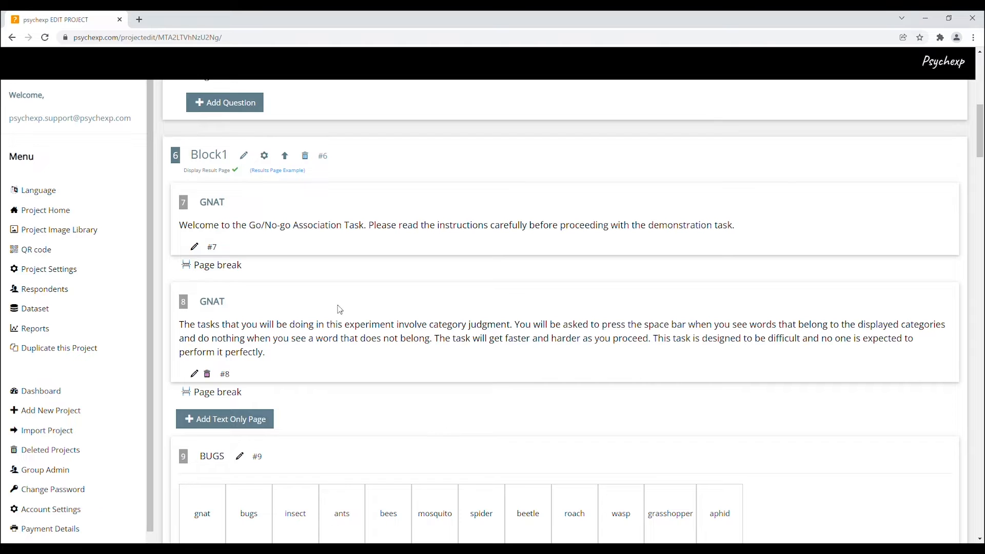
Step: View the results page example for Block1 and close it
click(277, 172)
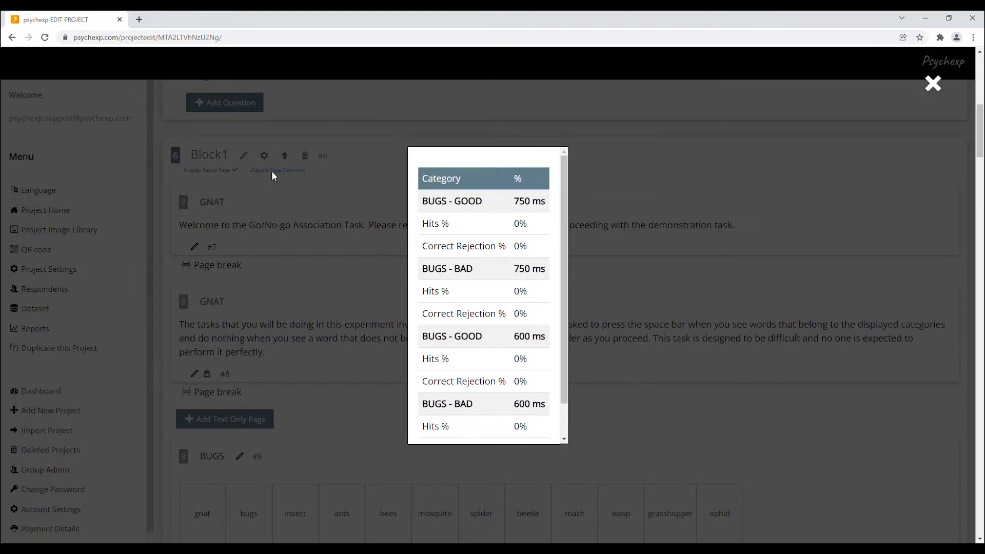
mouse_move(566, 264)
mouse_down()
mouse_move(561, 298)
mouse_move(562, 257)
mouse_up()
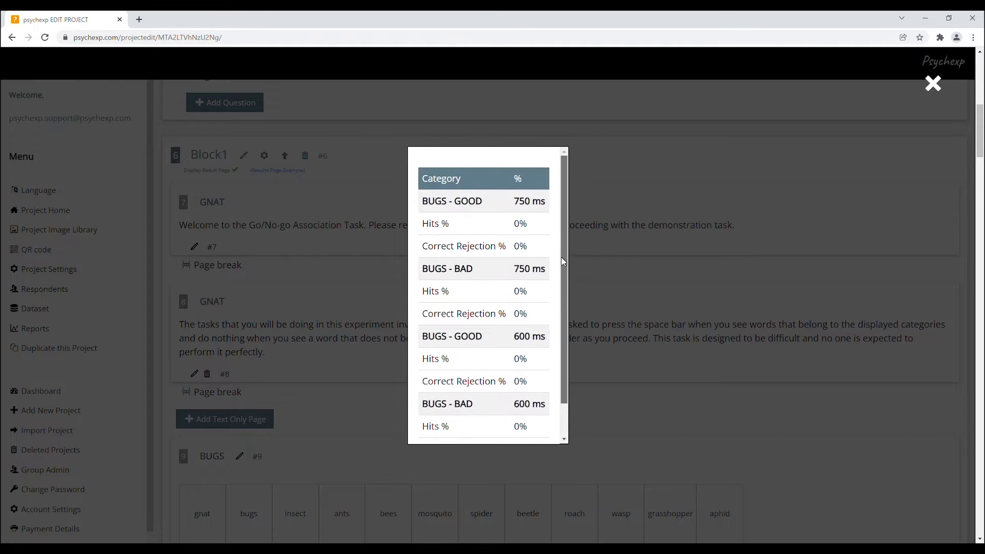
click(931, 87)
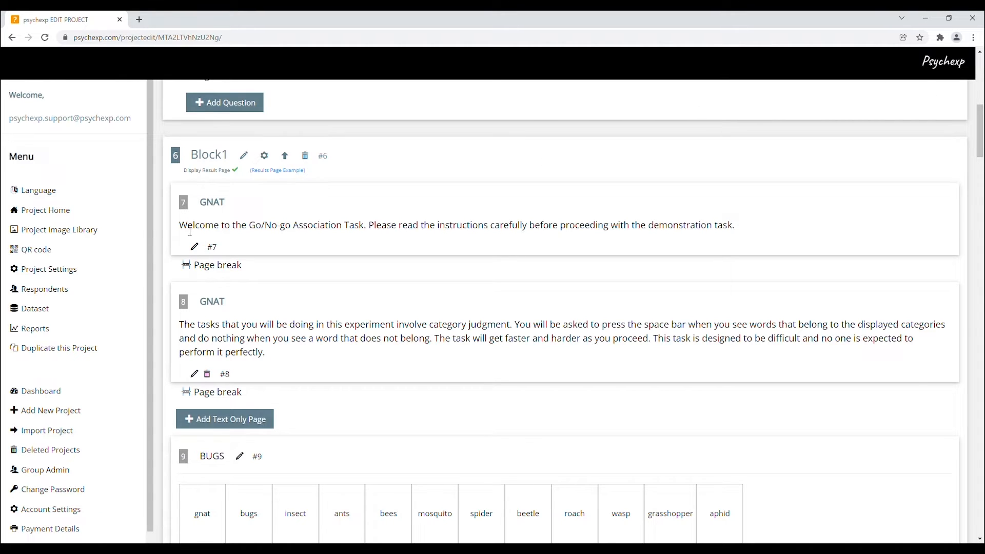
Step: Put the sentence starting with "Please read the instructions" on its own line in the GNAT welcome text and save it
drag(179, 228, 230, 235)
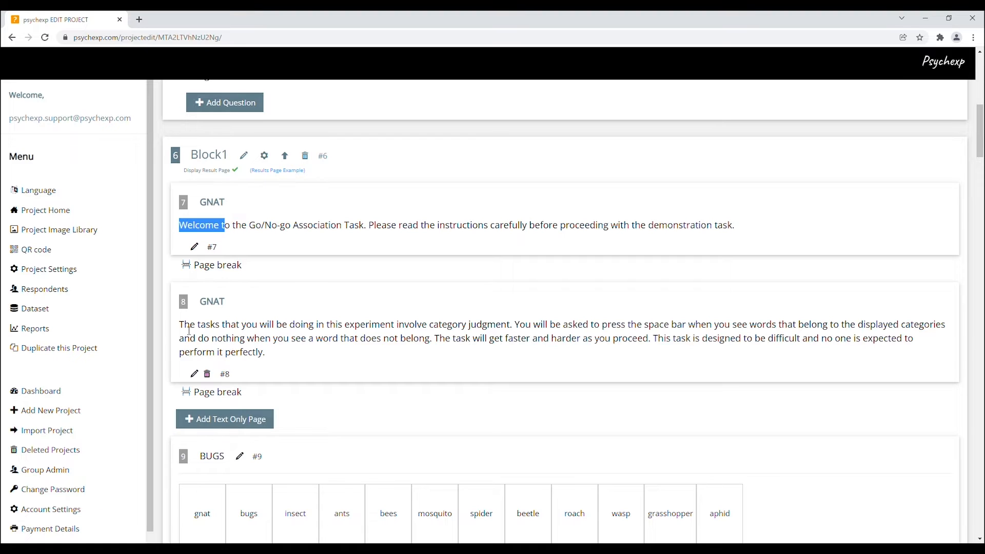
drag(183, 330, 228, 331)
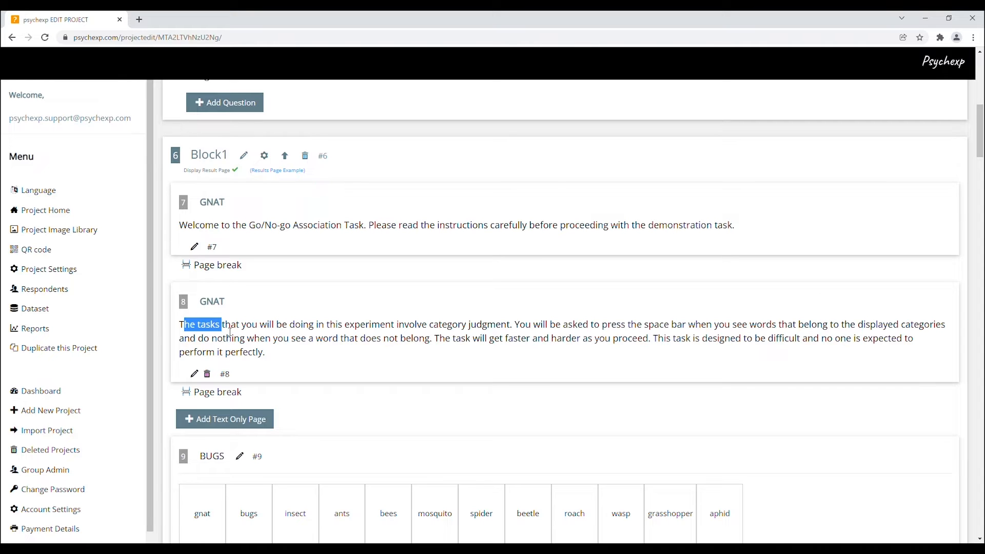
click(194, 247)
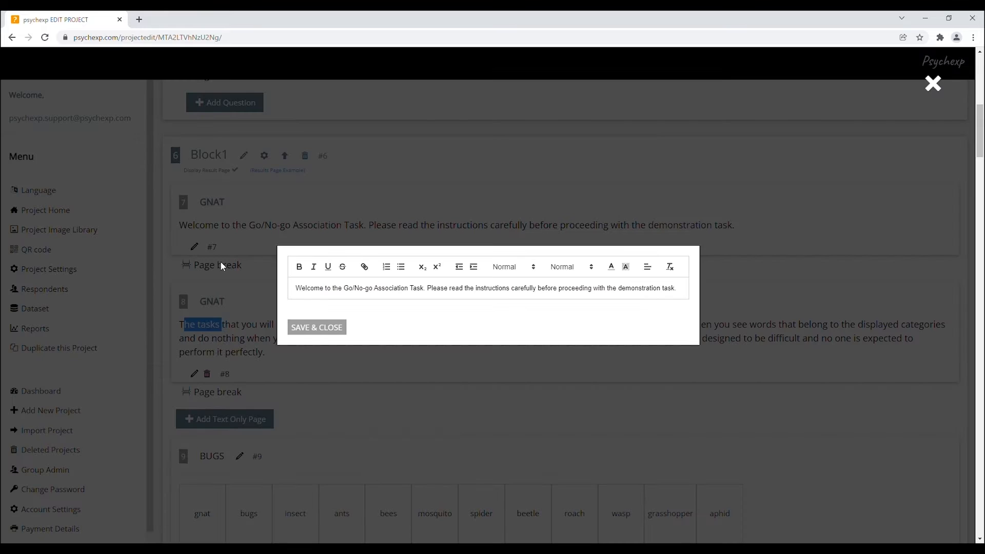
click(428, 292)
key(BackSpace)
key(Return)
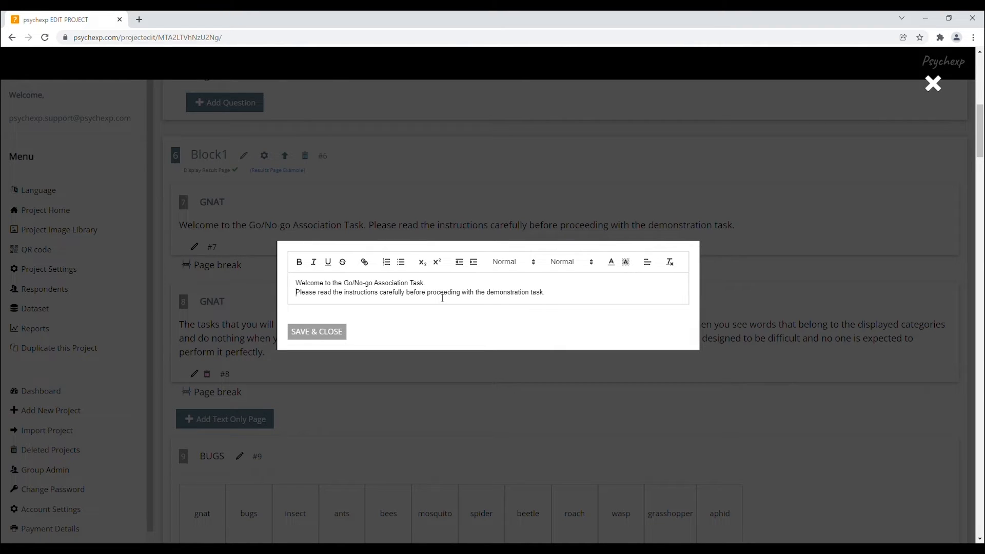
click(319, 334)
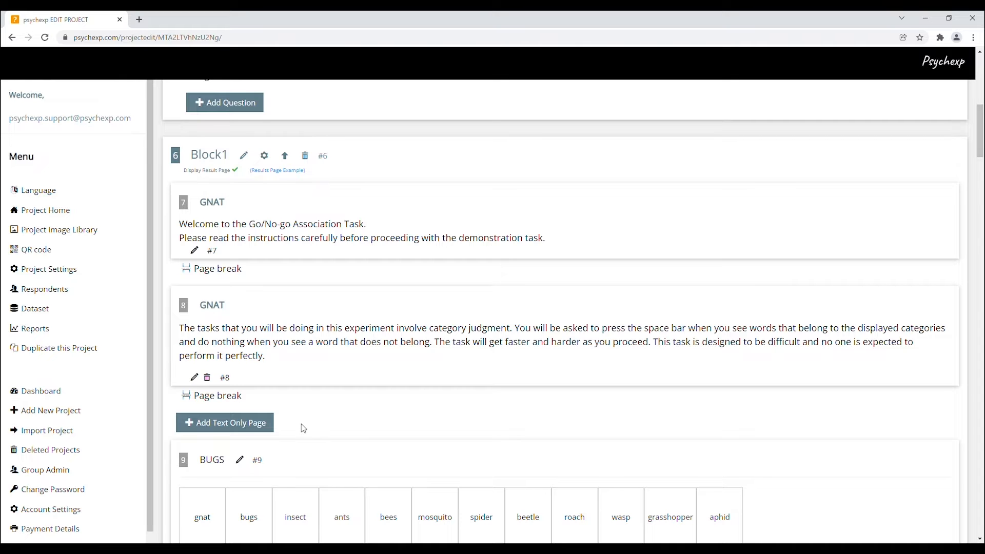
Step: Examine the BUGS, BUGS_BACKGROUND, GOOD and BAD categories and their stimulus words in Block1
scroll(301, 424, down, 5)
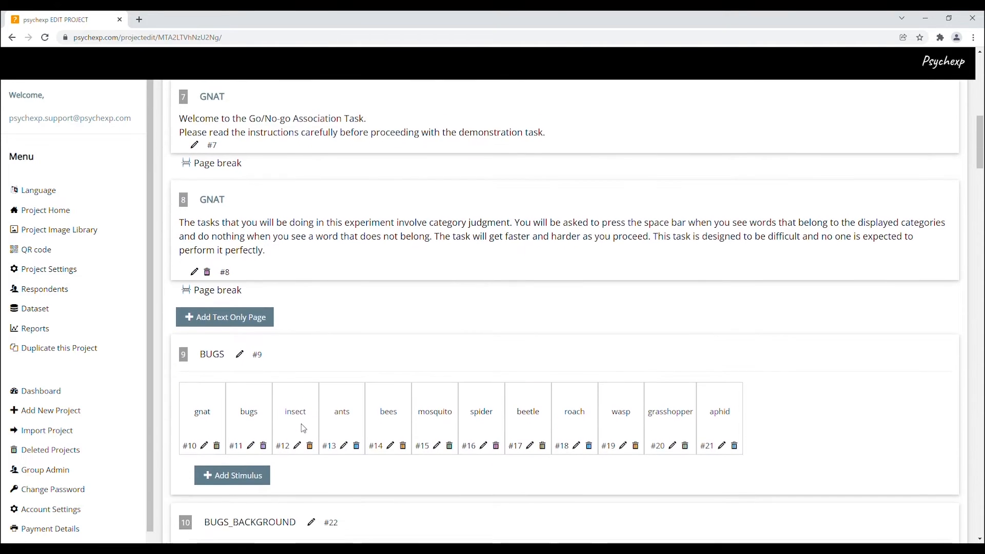
scroll(303, 429, down, 2)
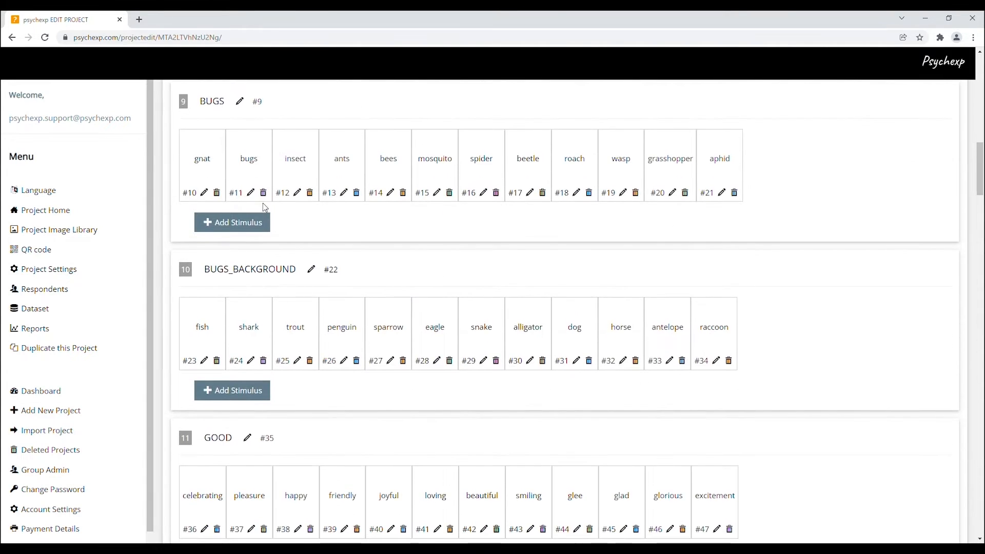
double_click(205, 103)
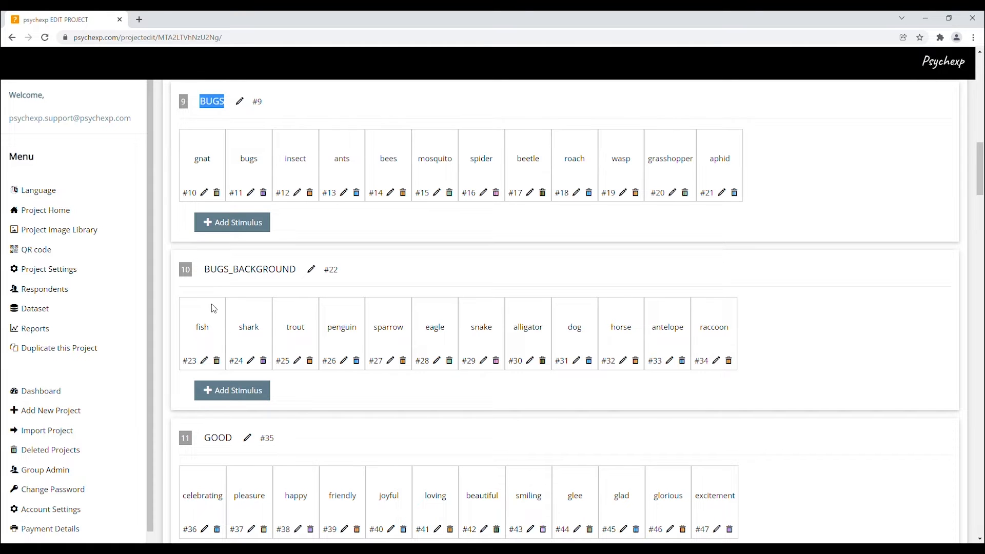
drag(204, 269, 277, 282)
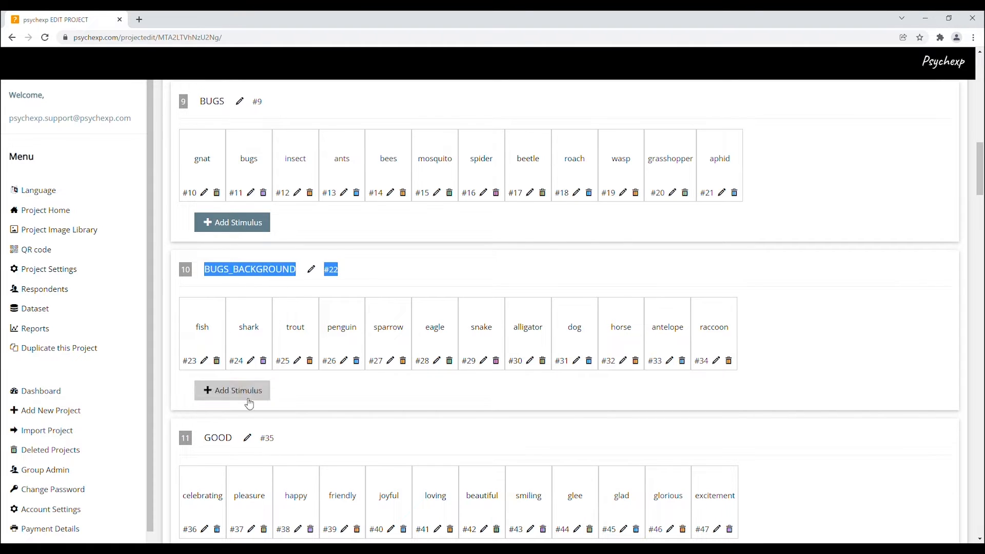
click(211, 443)
double_click(210, 442)
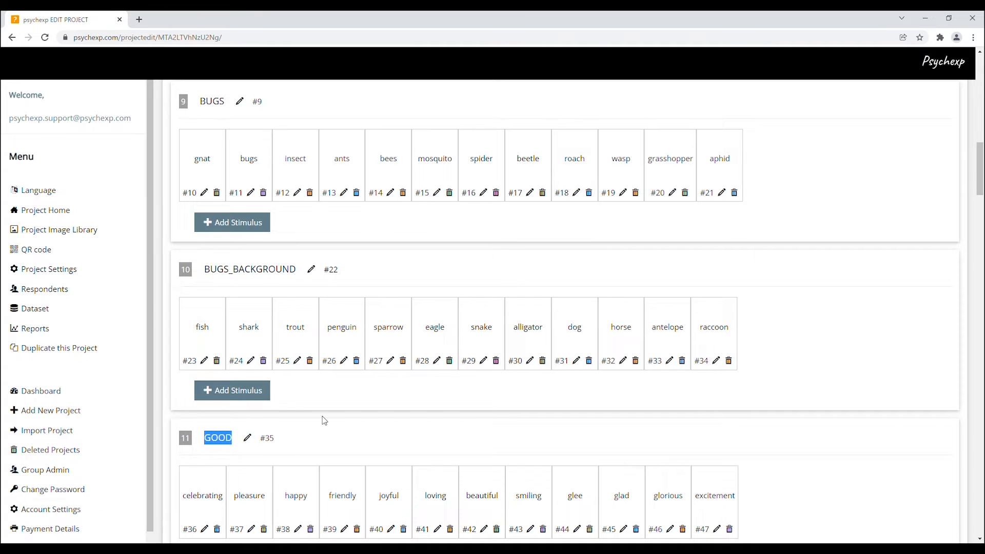
scroll(323, 417, down, 5)
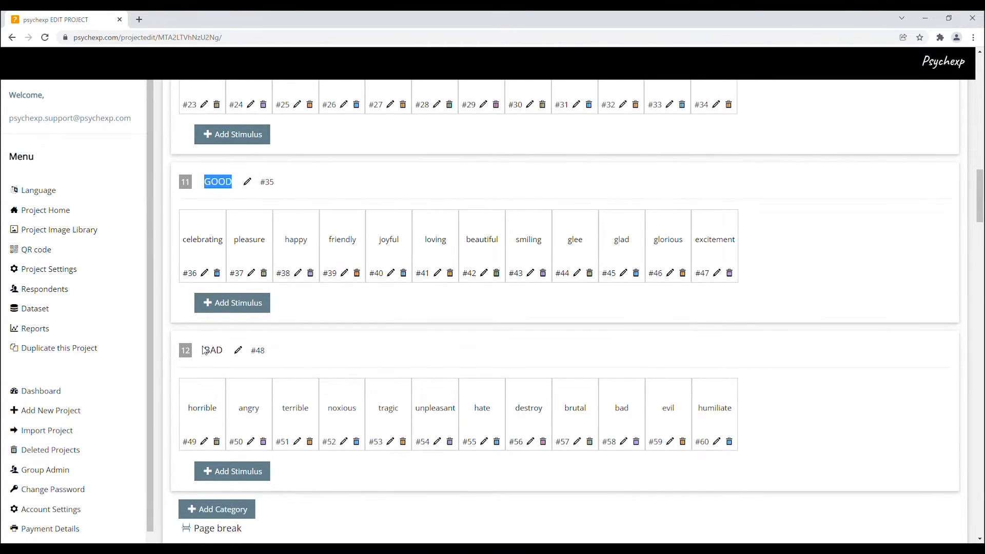
drag(203, 352, 224, 355)
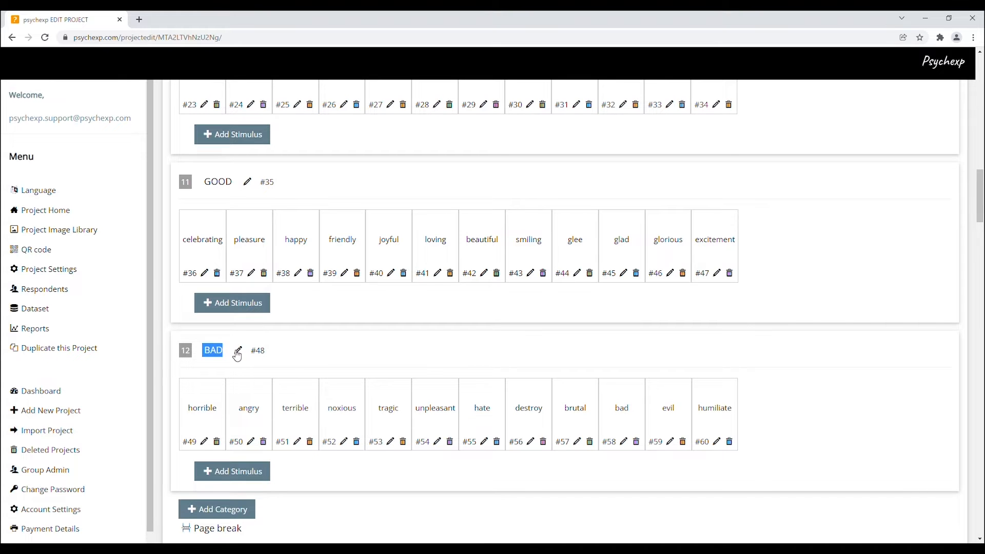
Step: Open the name editor of the BAD category, select its name, and close the editor
click(239, 350)
click(494, 288)
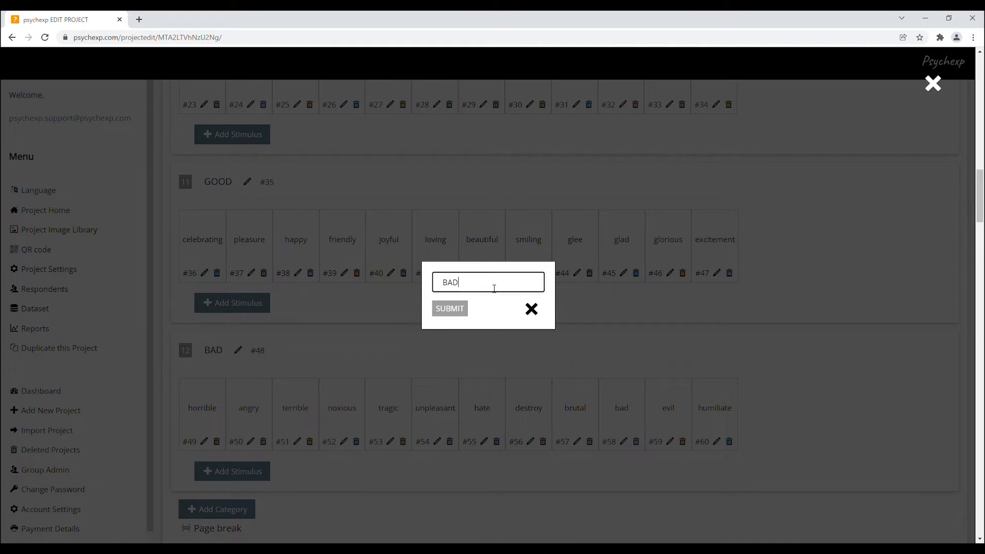
drag(476, 289, 441, 283)
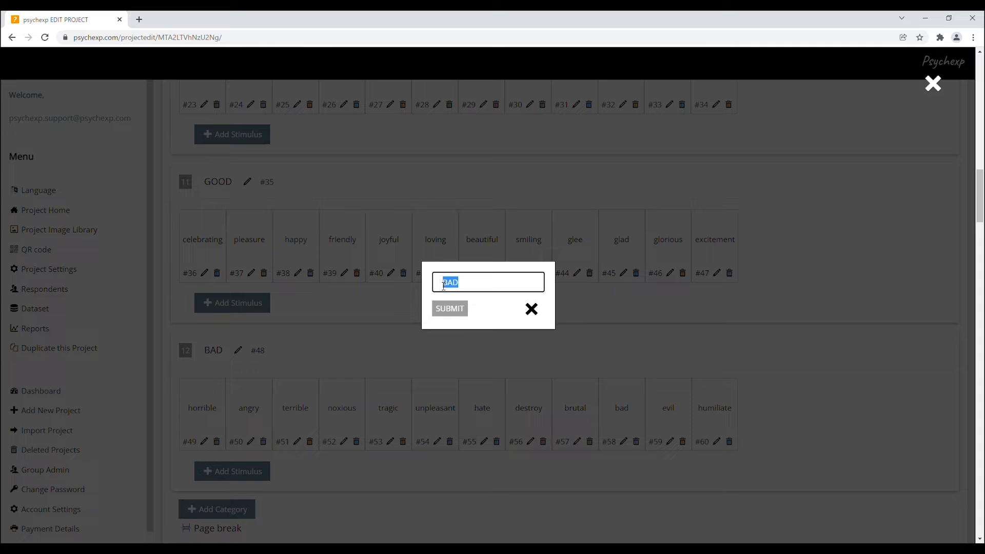
click(533, 310)
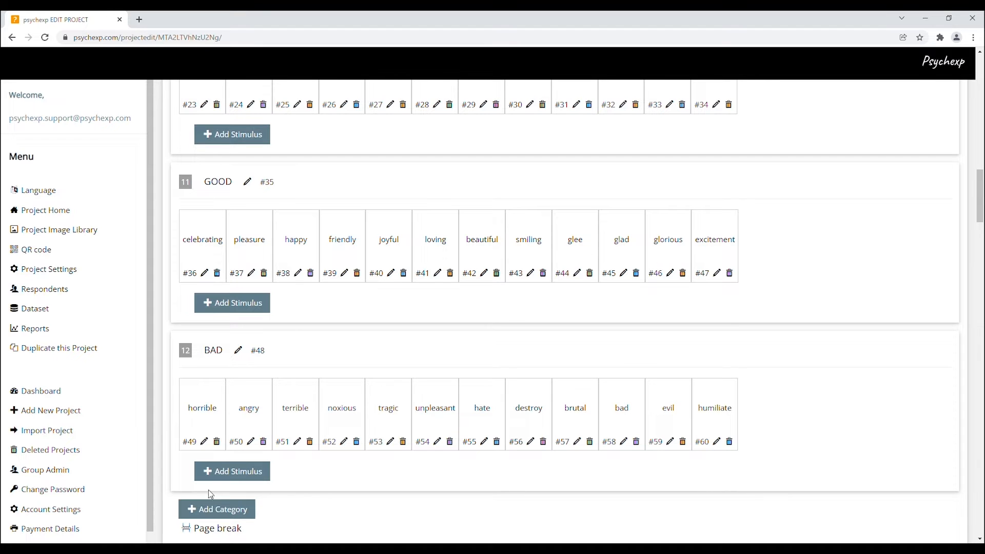
Step: Open the editor for the stimulus word "horrible" in the BAD category and close it
click(205, 442)
drag(488, 282, 437, 283)
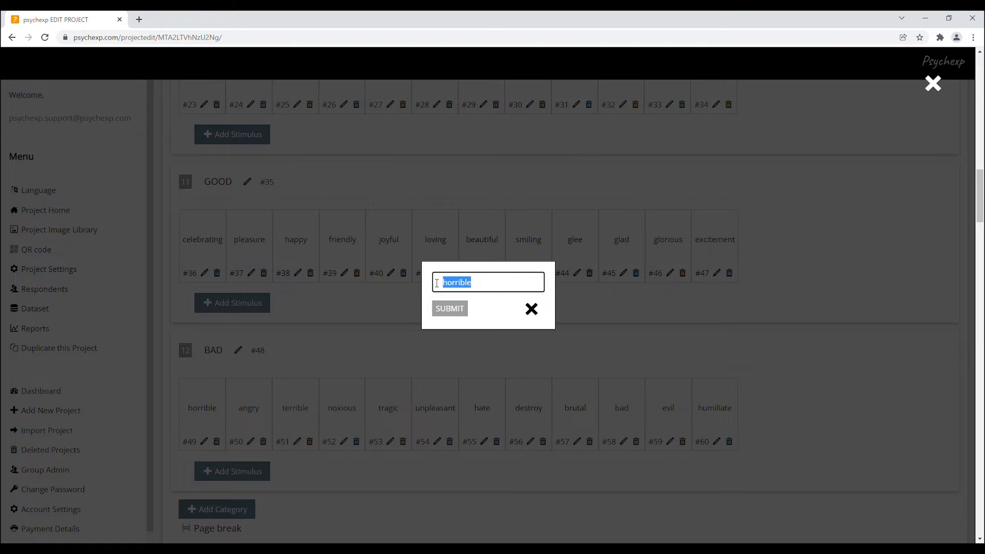
click(531, 308)
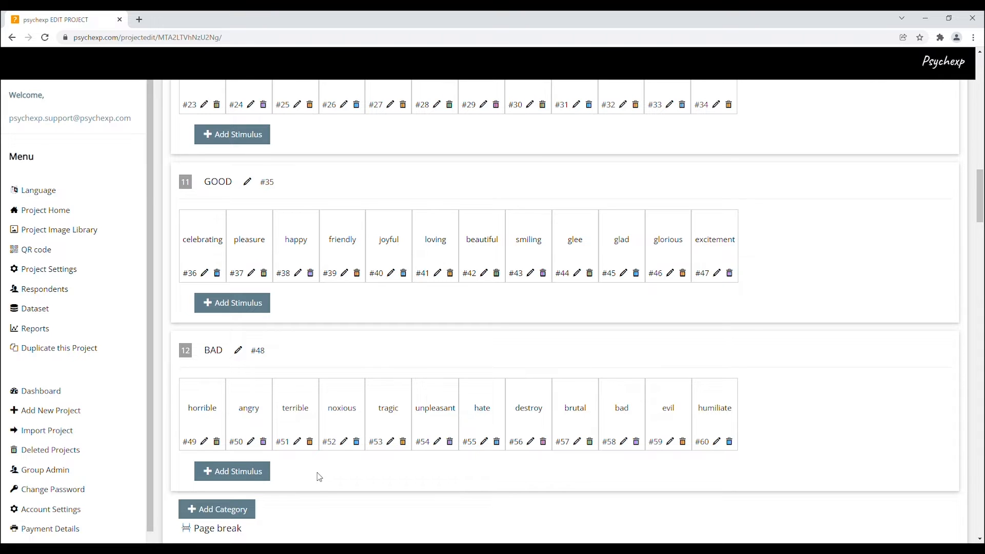
Step: View the TEXT and IMAGE options for adding a stimulus to the BAD category, then dismiss the dialog
click(254, 478)
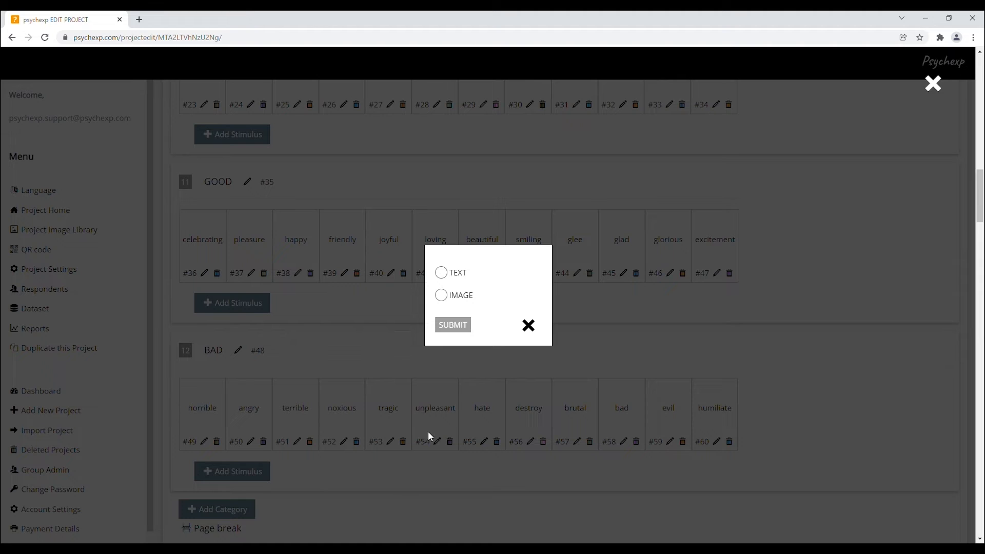
click(441, 273)
click(442, 295)
click(529, 326)
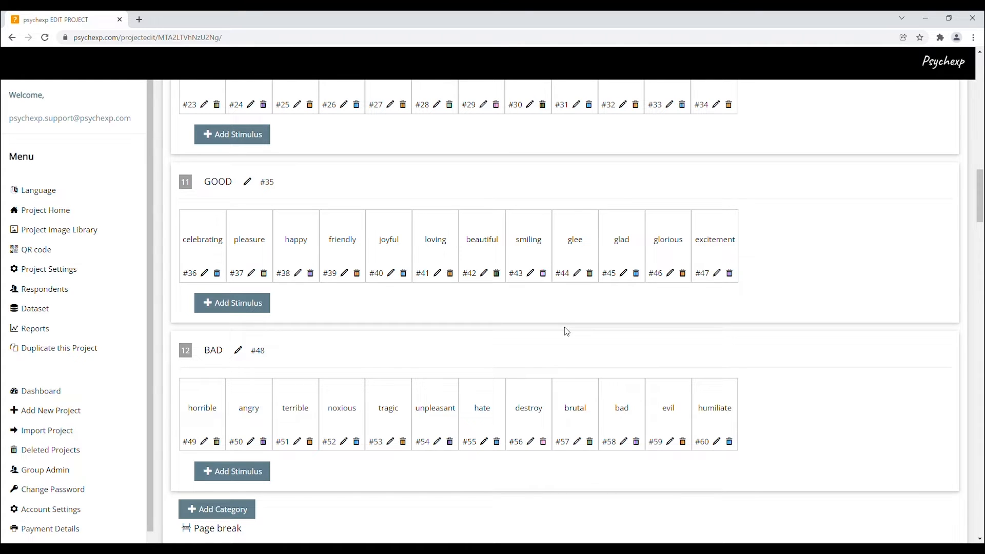
Step: Examine the GNAT Flow structure, from the first flow block through its sub-flow block to Trial Group 1
scroll(567, 332, down, 3)
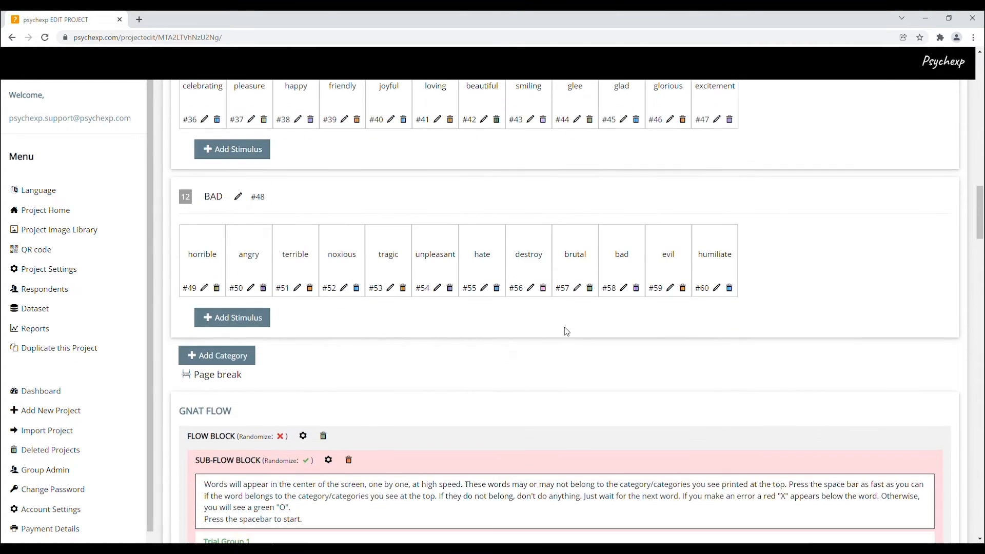
scroll(567, 332, down, 6)
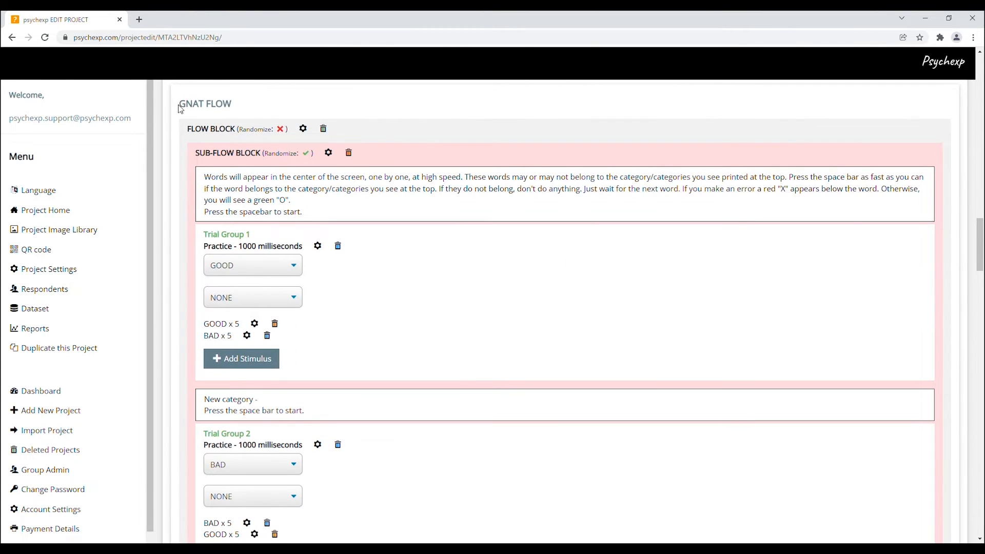
drag(179, 106, 236, 109)
drag(192, 133, 261, 154)
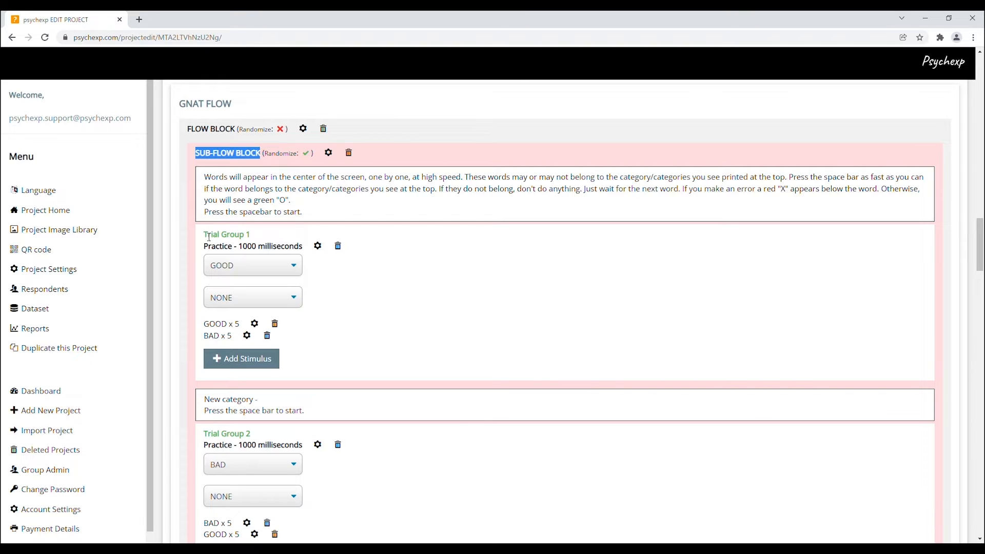
drag(204, 236, 246, 244)
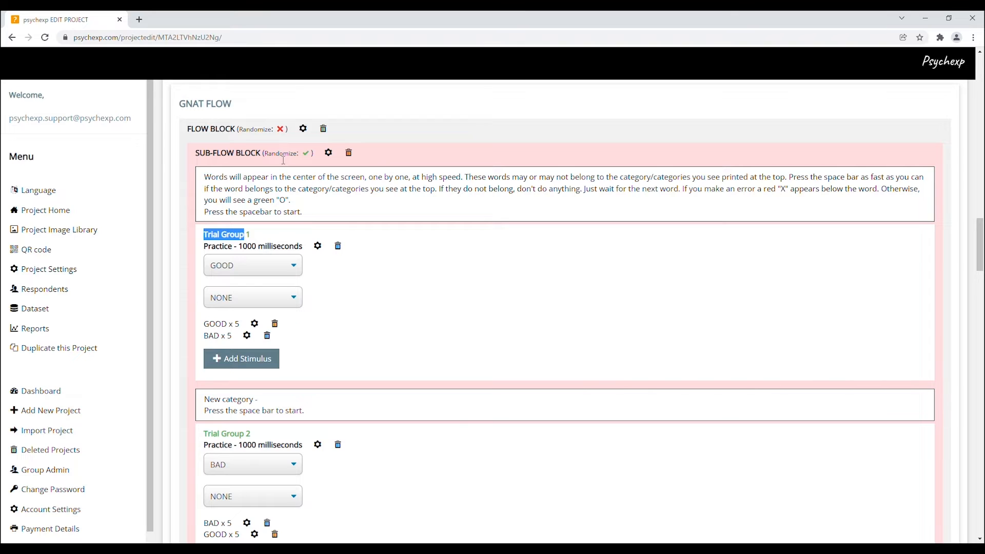
Step: Open the first sub-flow block's settings, try the Randomize option off and on, and close them
click(329, 153)
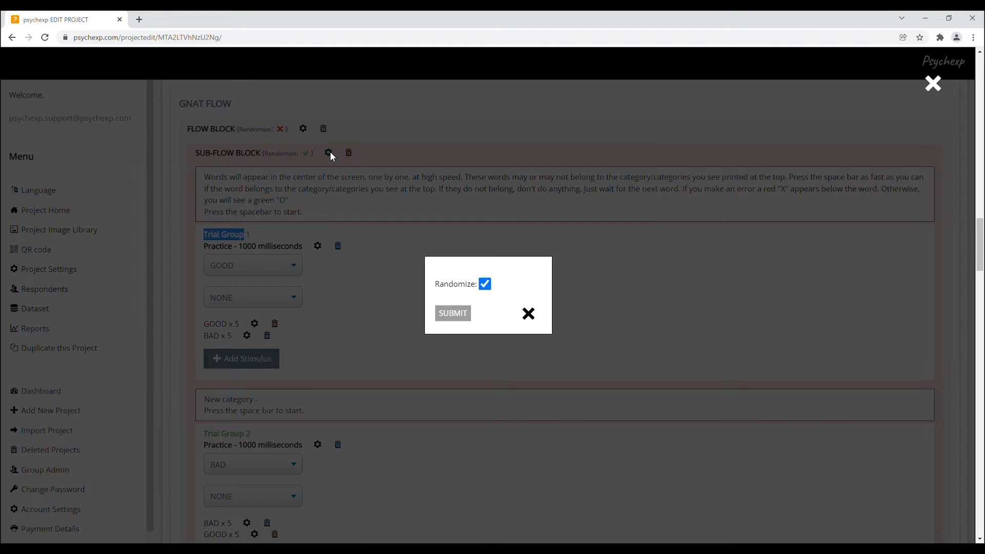
click(486, 285)
click(485, 284)
click(528, 314)
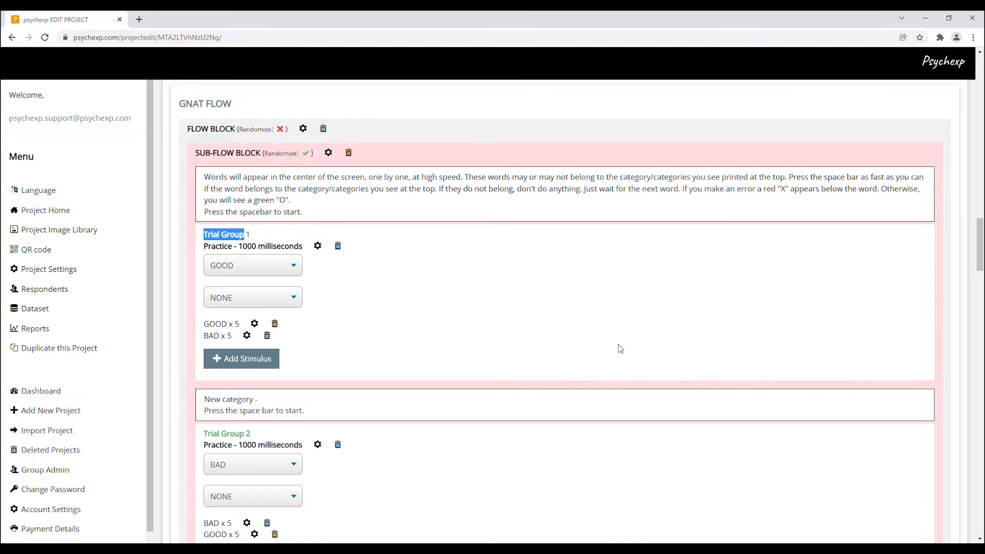
Step: Examine Trial Groups 1 to 3 in the first sub-flow block and the options for adding trial groups and sub-flow blocks
scroll(621, 349, down, 3)
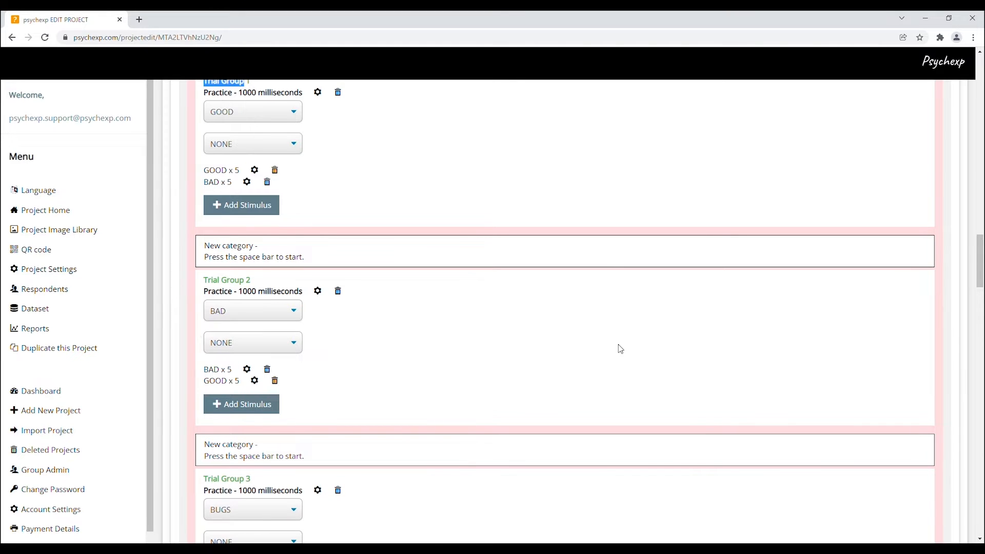
scroll(621, 349, down, 2)
scroll(620, 348, down, 1)
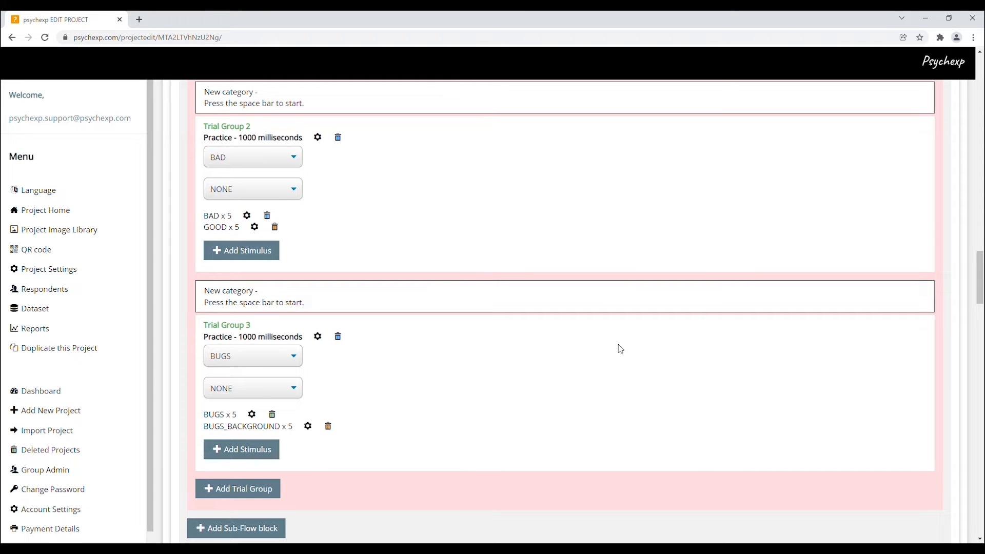
scroll(621, 349, down, 1)
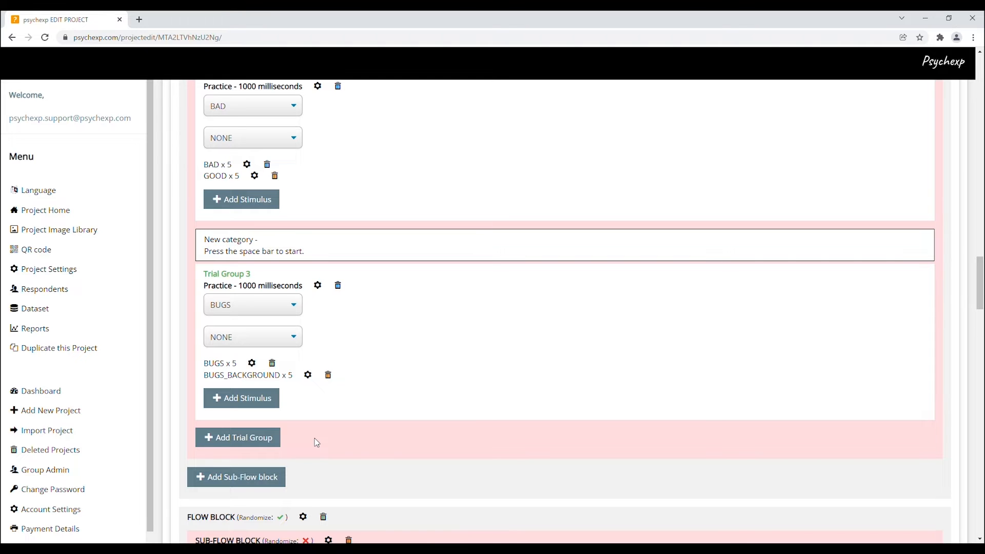
scroll(359, 434, up, 2)
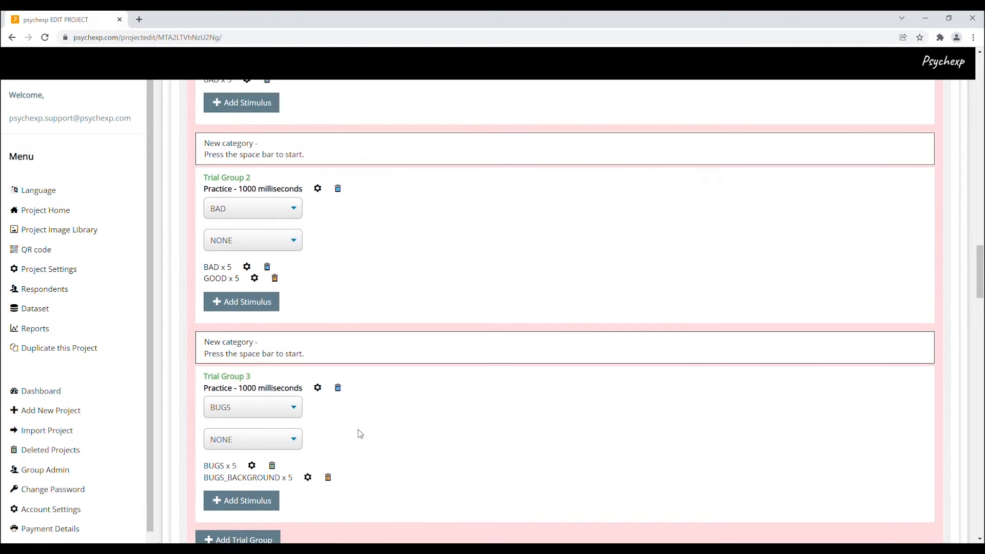
scroll(359, 433, down, 1)
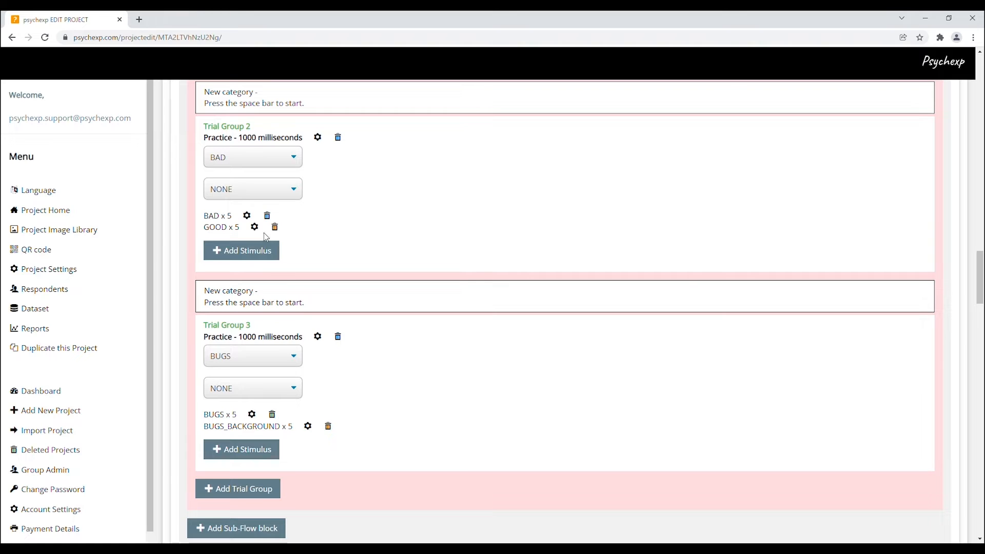
Step: Inspect the Practice and Milliseconds settings of Trial Group 2, toggling Practice off and on, and close them
click(318, 138)
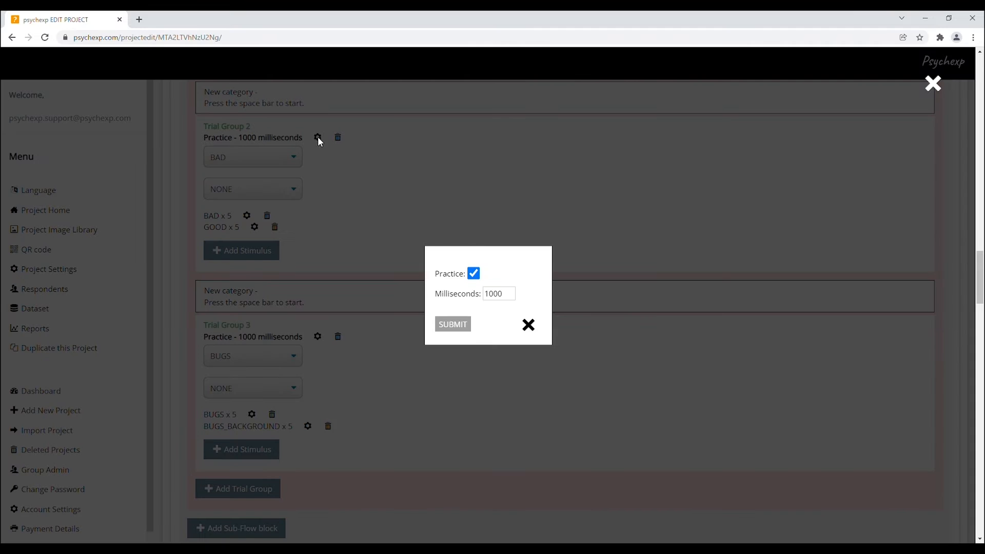
click(474, 274)
click(473, 273)
click(513, 296)
double_click(515, 298)
click(528, 325)
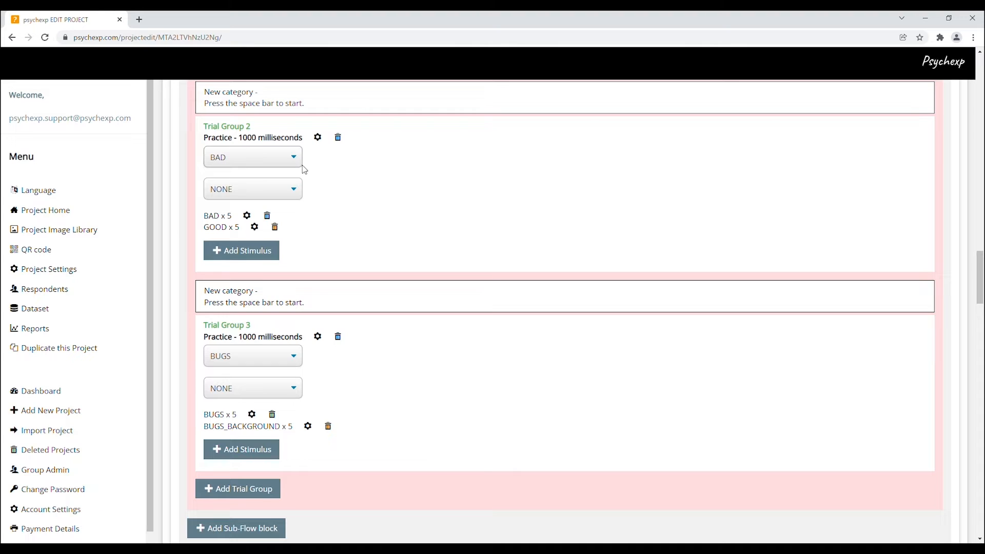
Step: View the choices in both category lists of Trial Group 2 and Trial Group 3
click(291, 157)
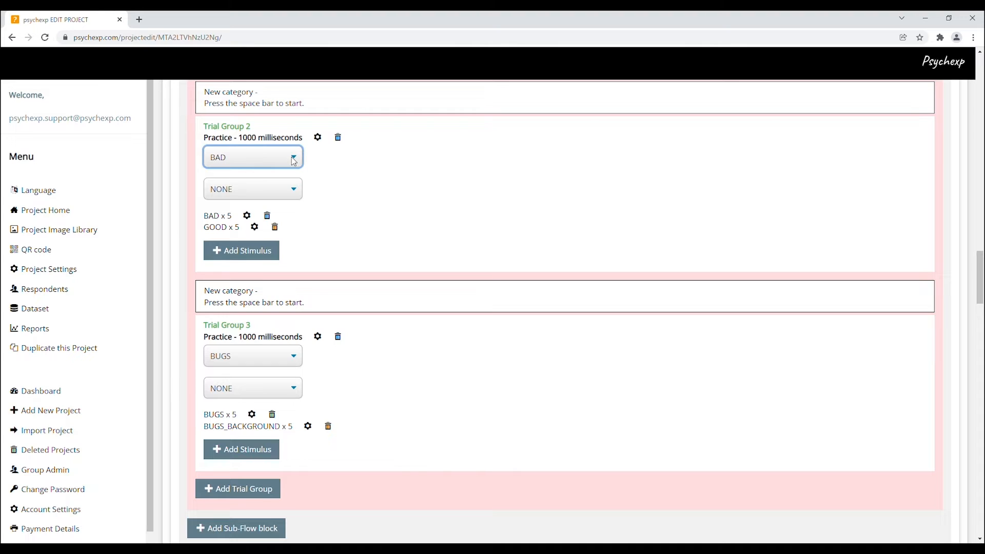
click(297, 188)
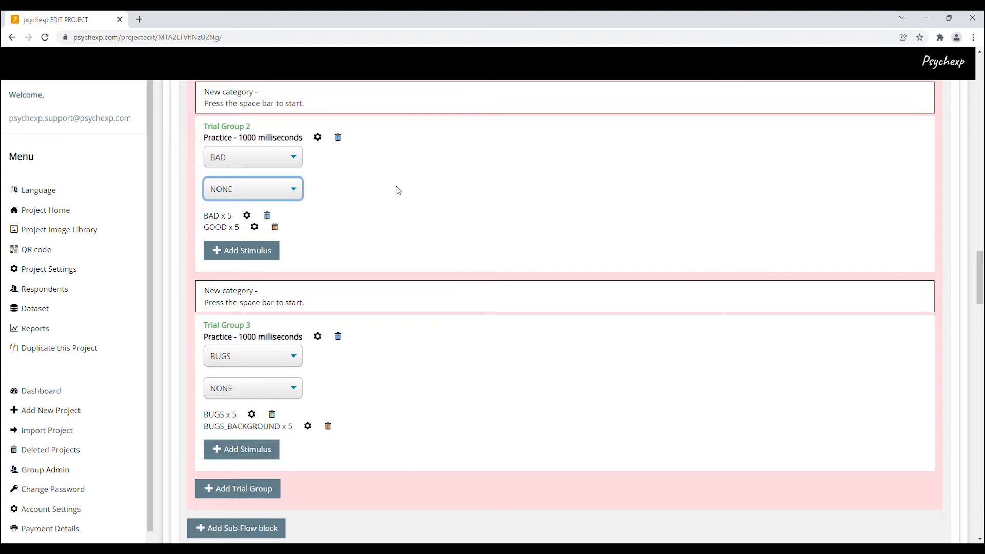
click(296, 354)
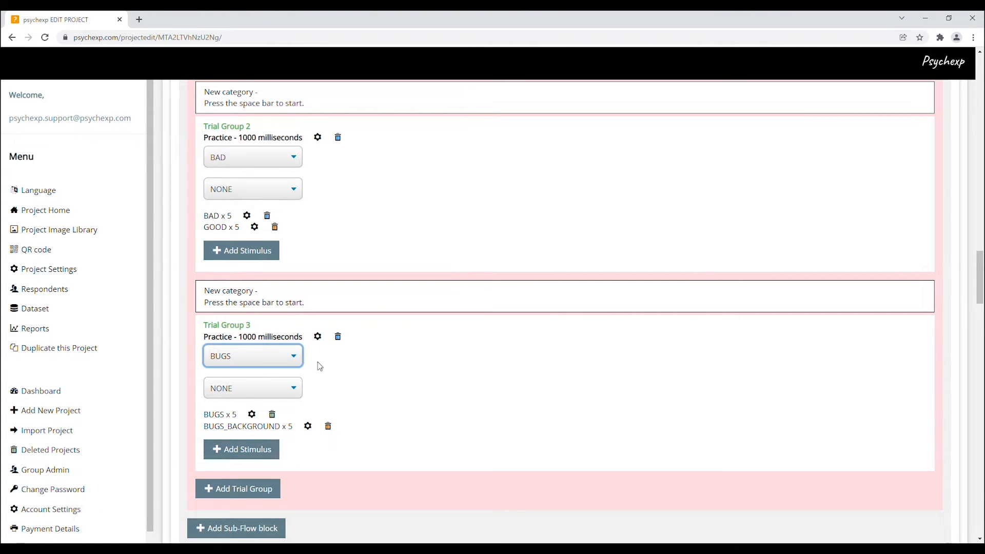
click(295, 393)
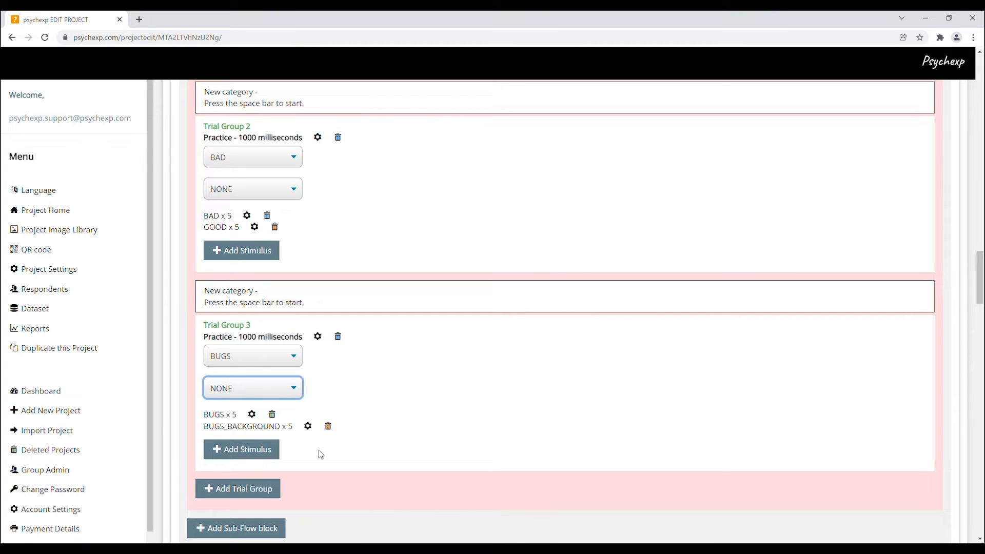
Step: Inspect the stimulus category and Number of Stimulus settings for BUGS in Trial Group 3 and close them
click(254, 415)
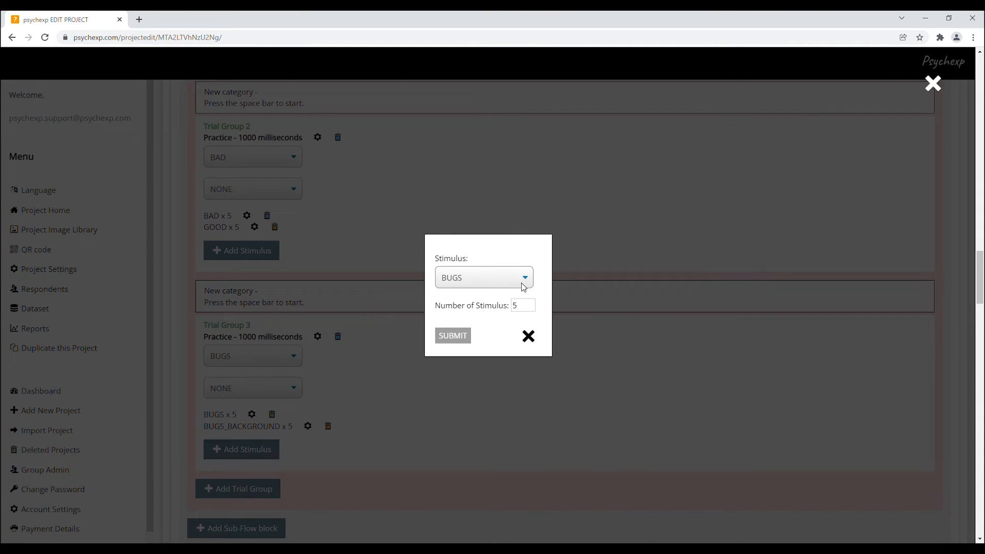
click(525, 279)
double_click(516, 306)
click(529, 339)
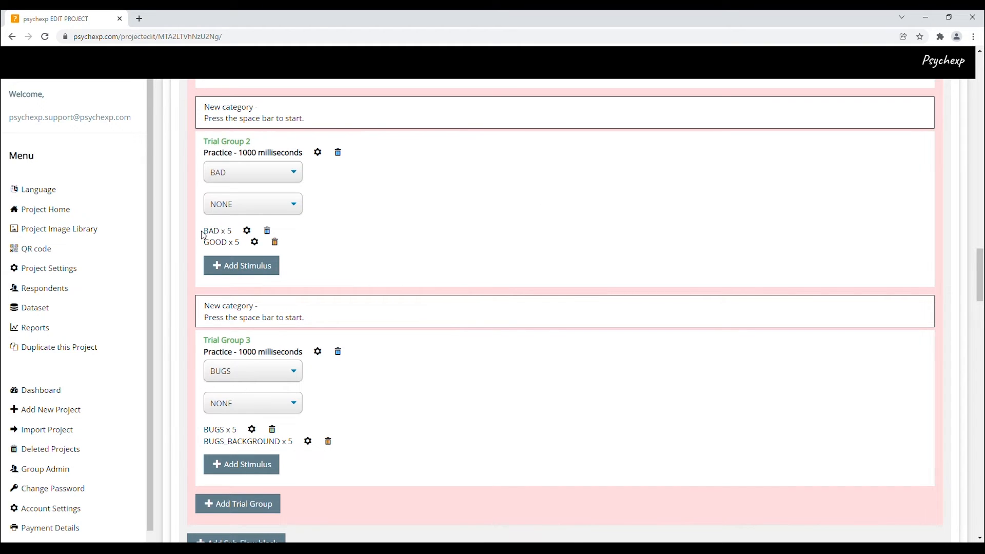
Step: Compare the stimulus lists of Trial Group 2 and Trial Group 3
drag(210, 235, 240, 244)
click(336, 258)
drag(205, 432, 295, 448)
click(322, 472)
Step: Compare the practice timings of Trial Groups 3 and 4 and read the opening instruction of the second flow block
scroll(421, 439, down, 3)
scroll(423, 440, down, 1)
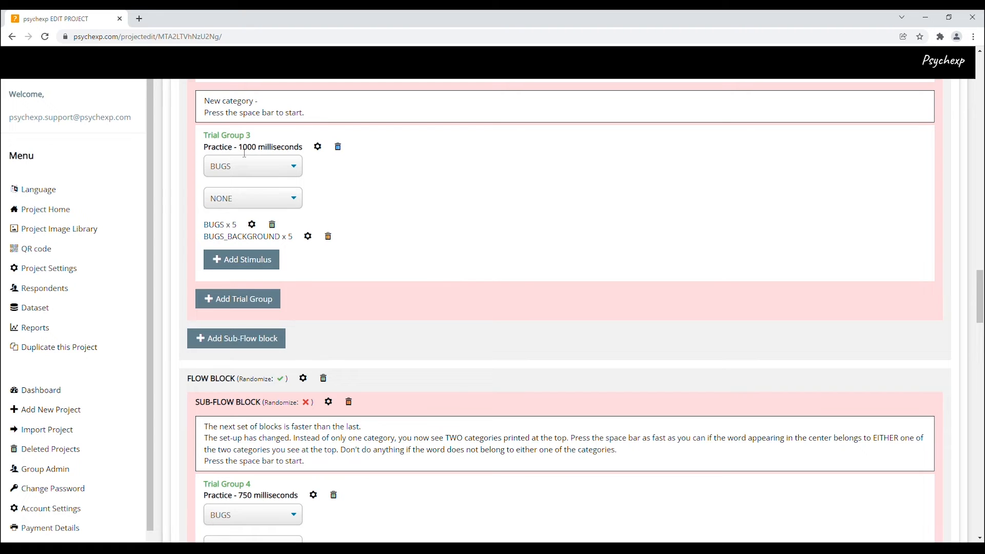
drag(239, 153, 261, 153)
drag(239, 496, 258, 500)
drag(205, 427, 371, 430)
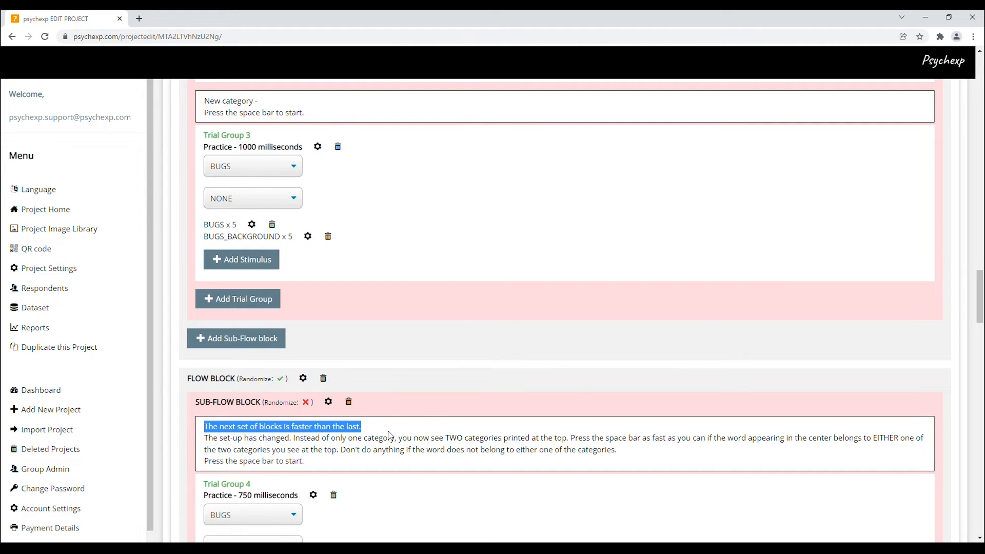
Step: Preview the project and answer the multiple choice question with the first two choices
click(390, 436)
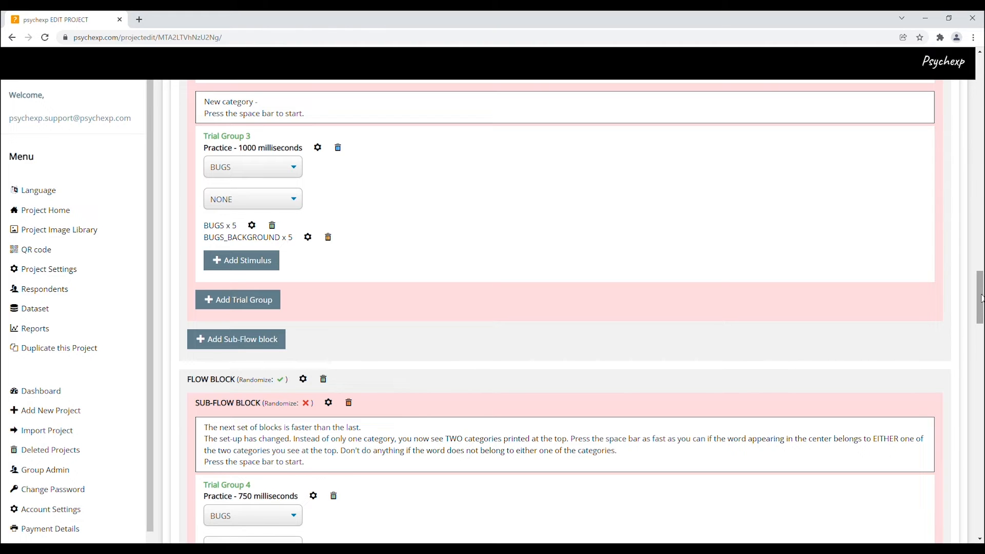
drag(981, 298, 981, 508)
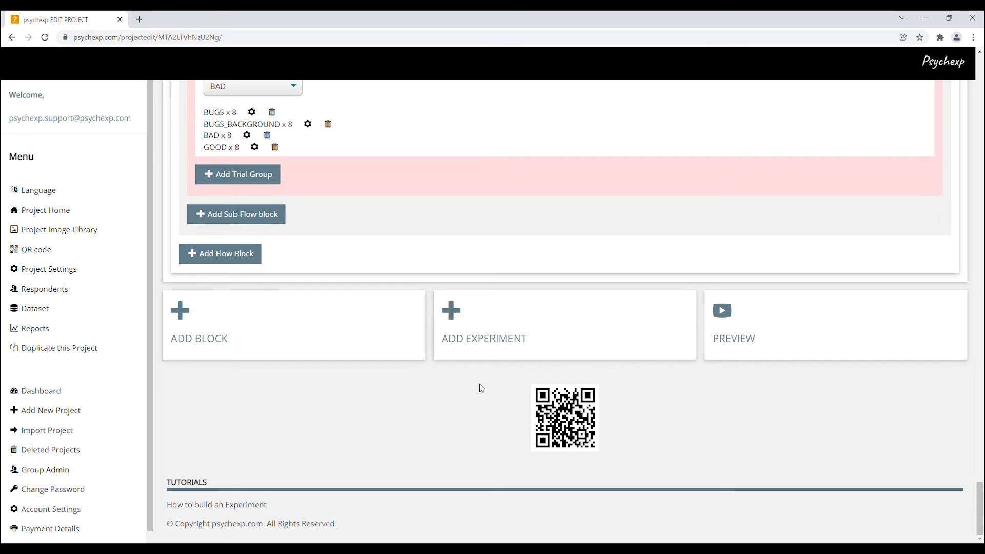
click(737, 340)
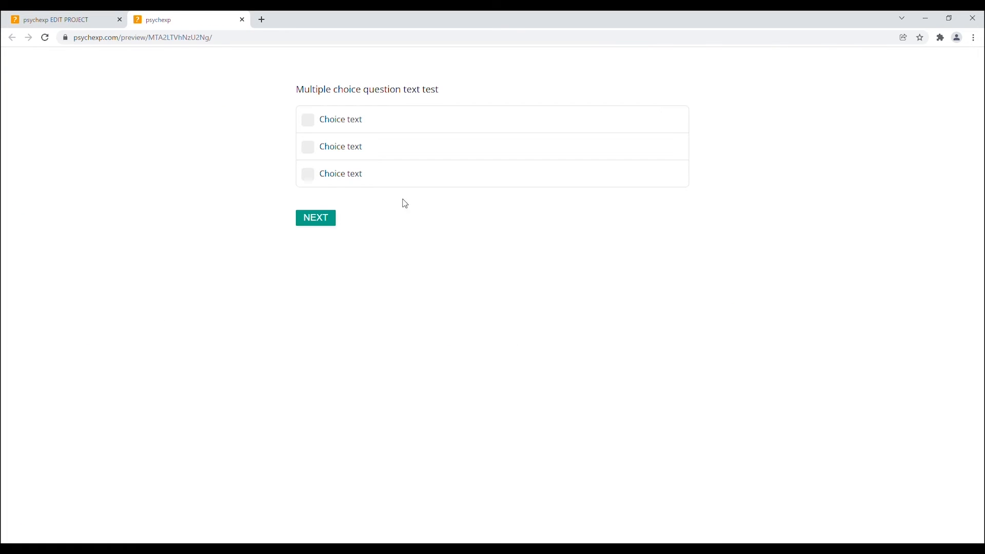
click(337, 127)
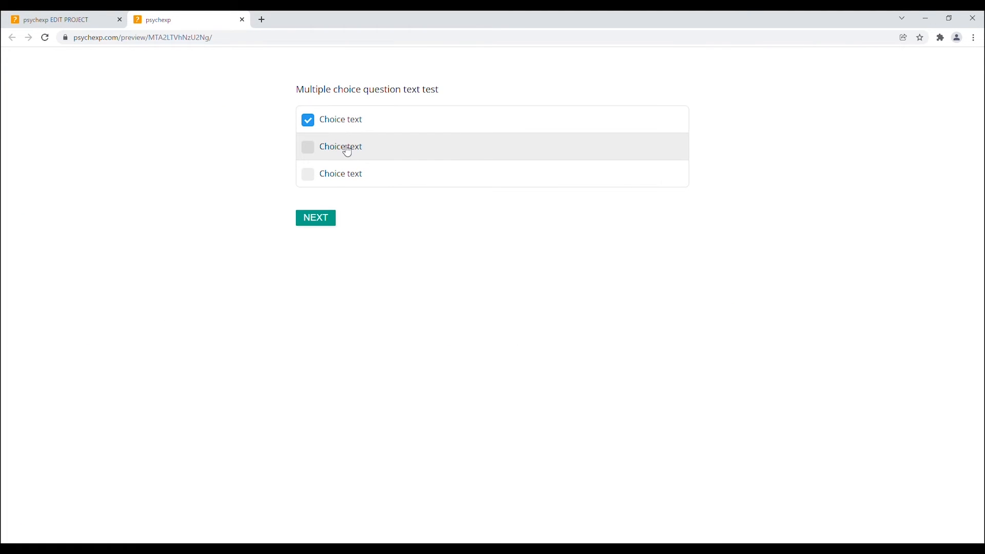
click(348, 152)
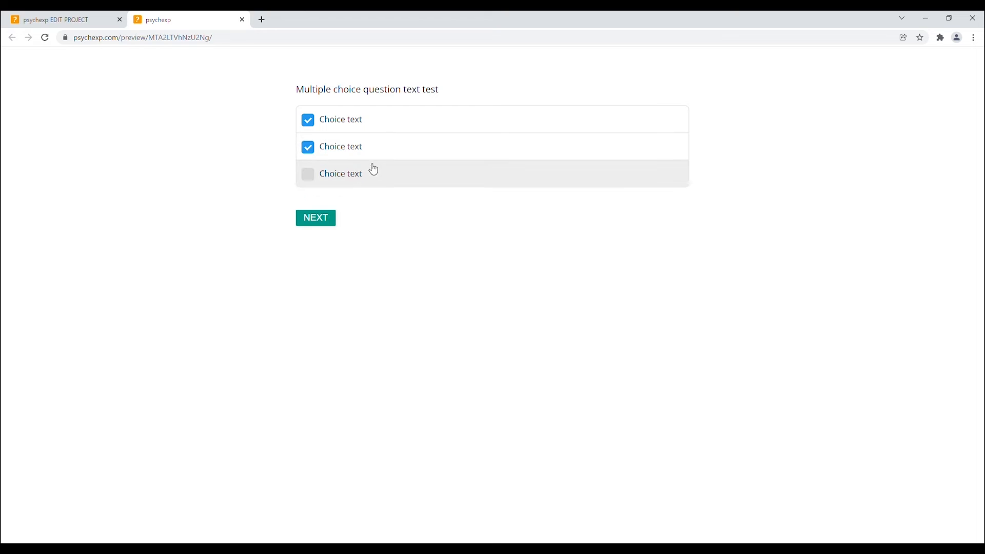
click(325, 226)
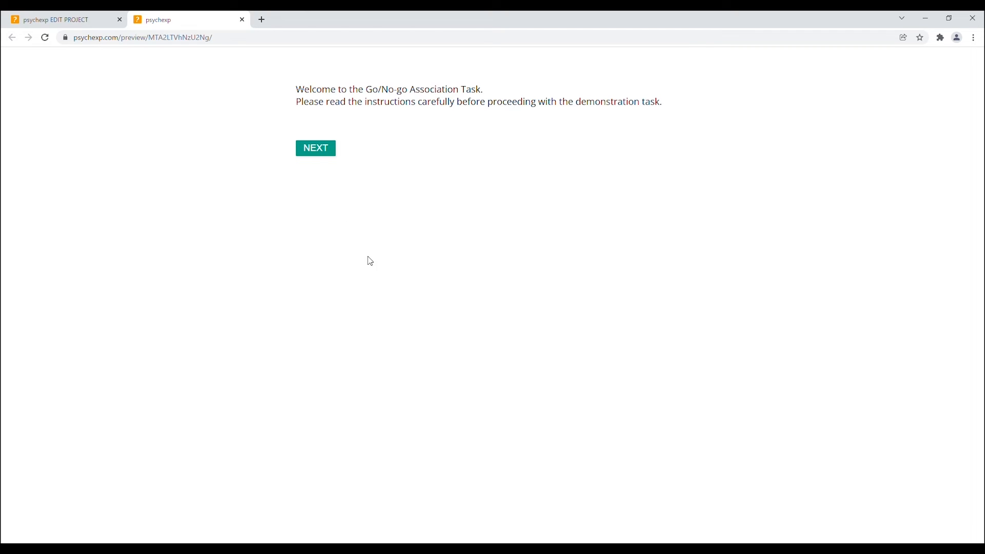
Step: Continue past the introduction pages, choose Keyboard as the input device, run the GOOD practice trials and close the preview
click(323, 154)
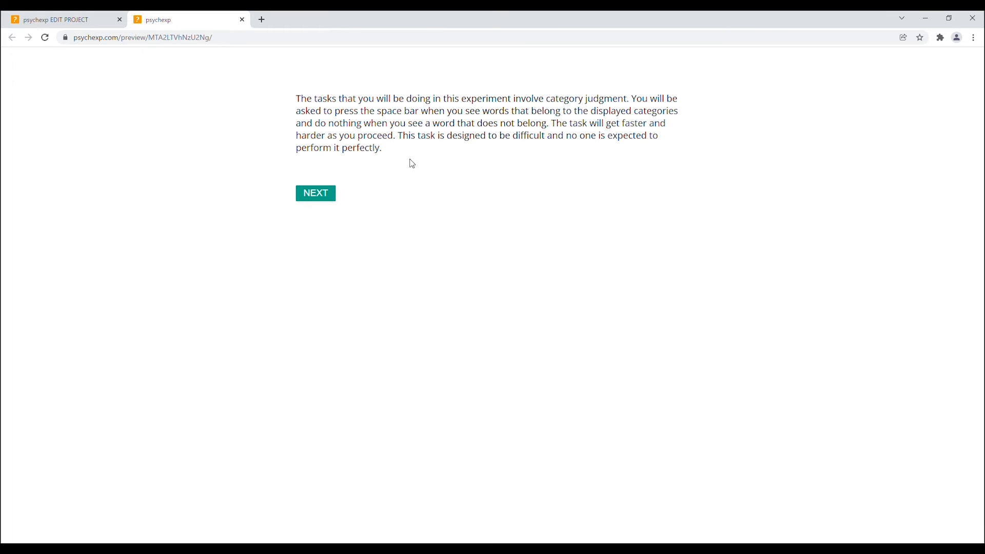
click(318, 195)
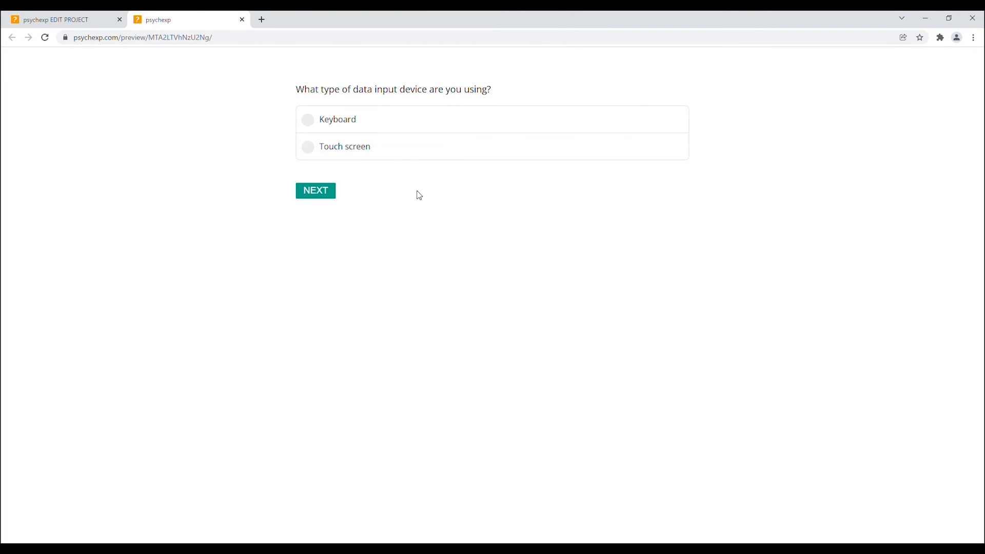
click(350, 154)
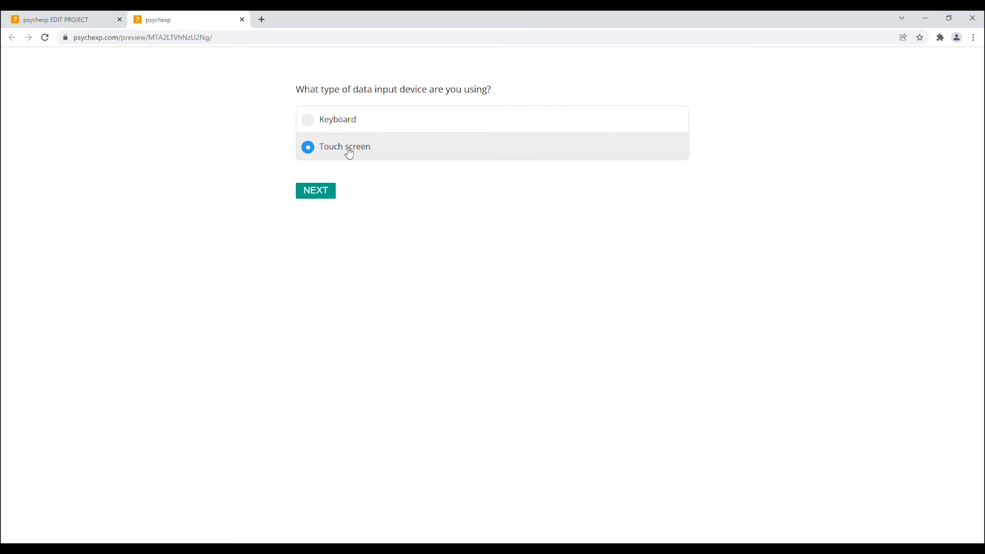
click(337, 121)
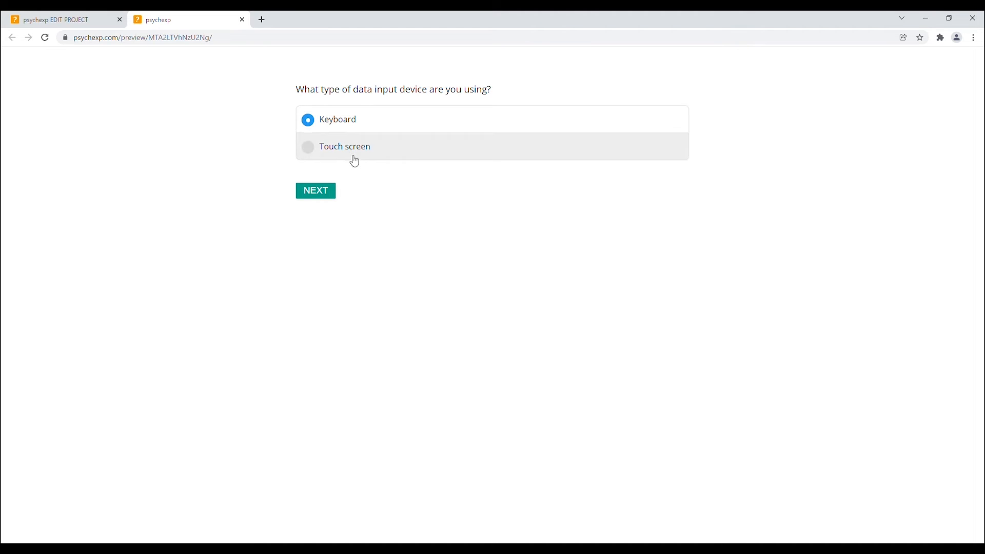
click(325, 193)
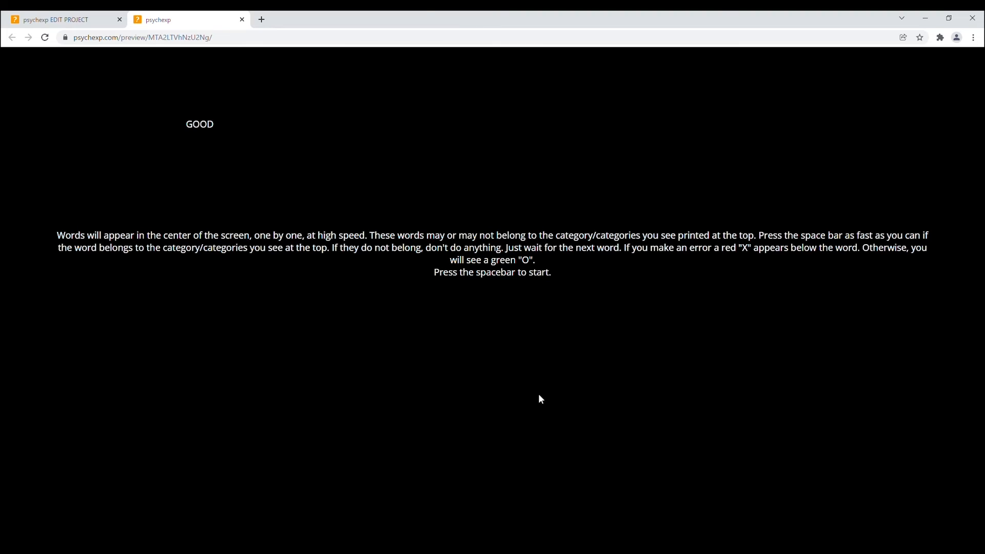
key(space)
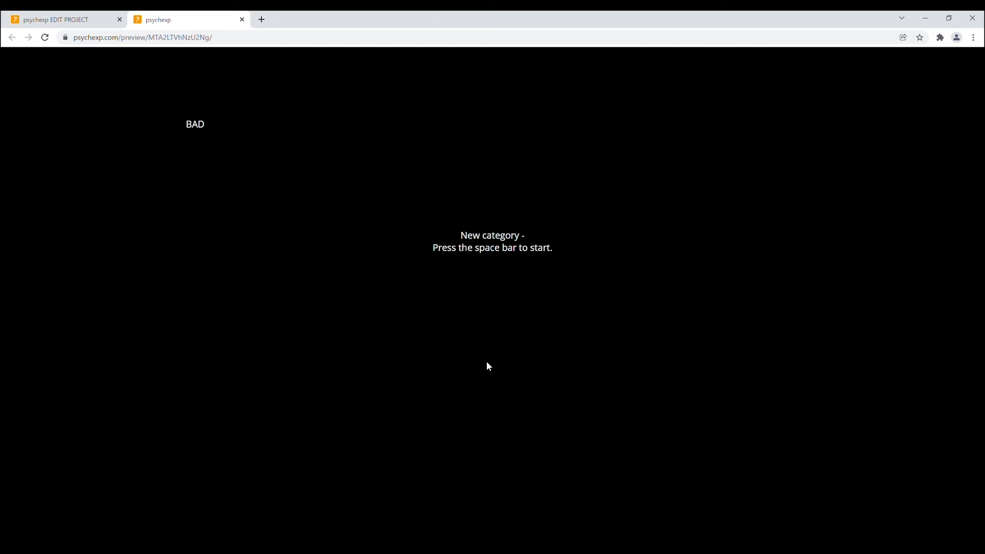
click(242, 21)
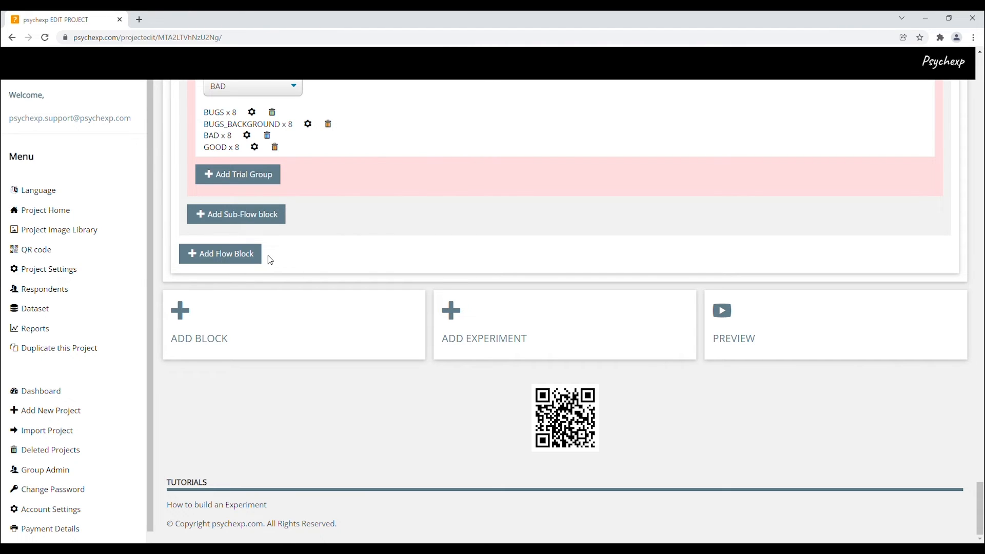
Step: Open the project's QR code page and highlight the registration link
click(86, 254)
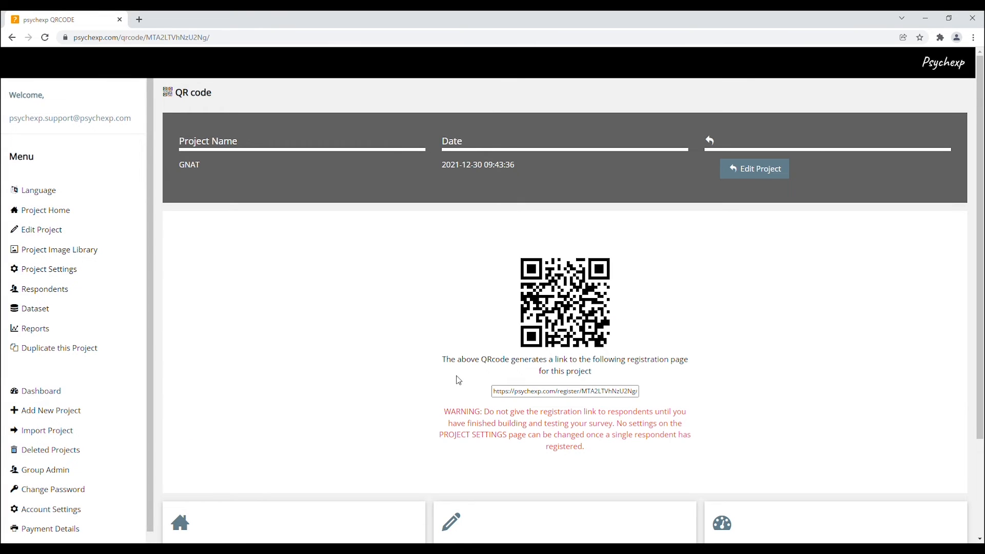
drag(493, 394, 642, 399)
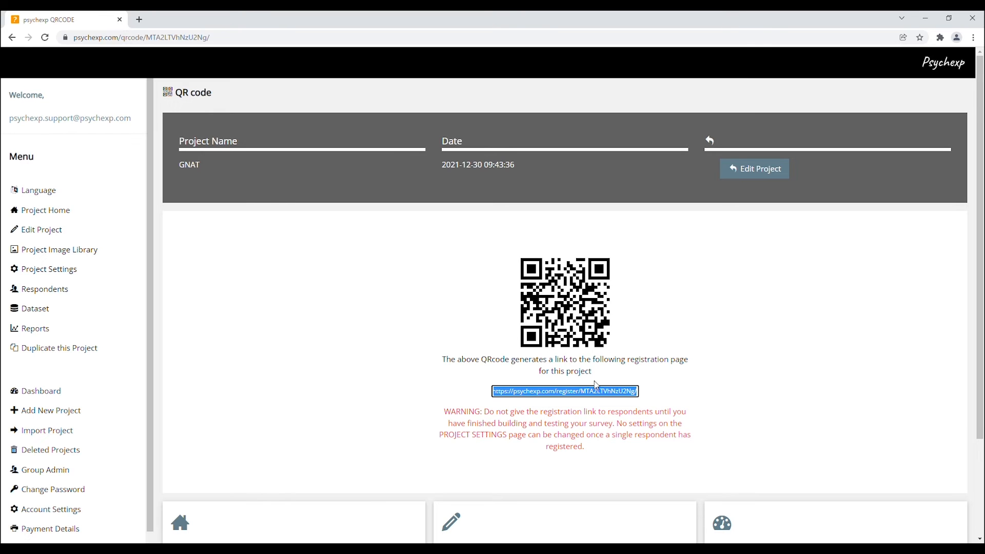
Step: Open the Project Settings and look over the Basic Settings and ADVANCED Settings sections
click(46, 271)
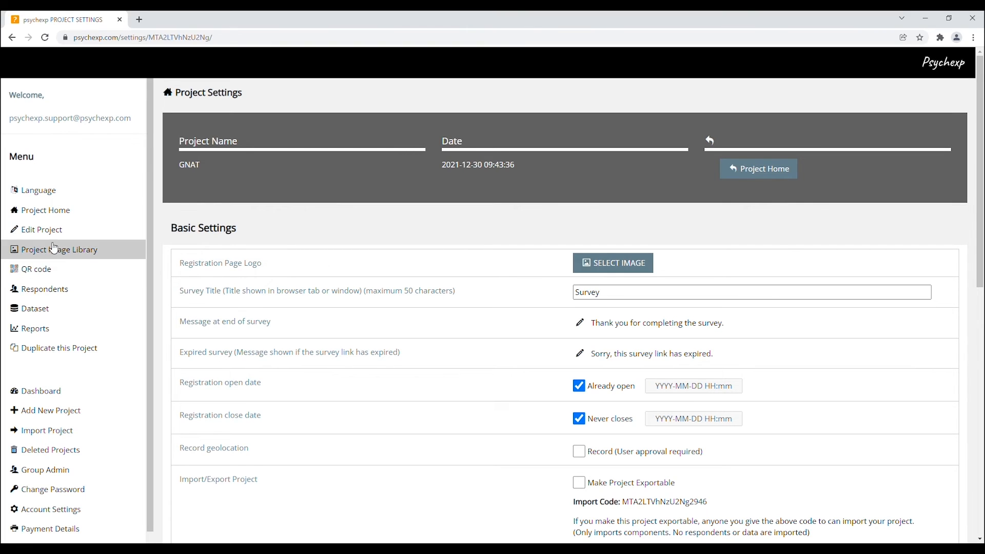
drag(172, 230, 276, 262)
scroll(288, 273, down, 2)
scroll(288, 273, down, 2)
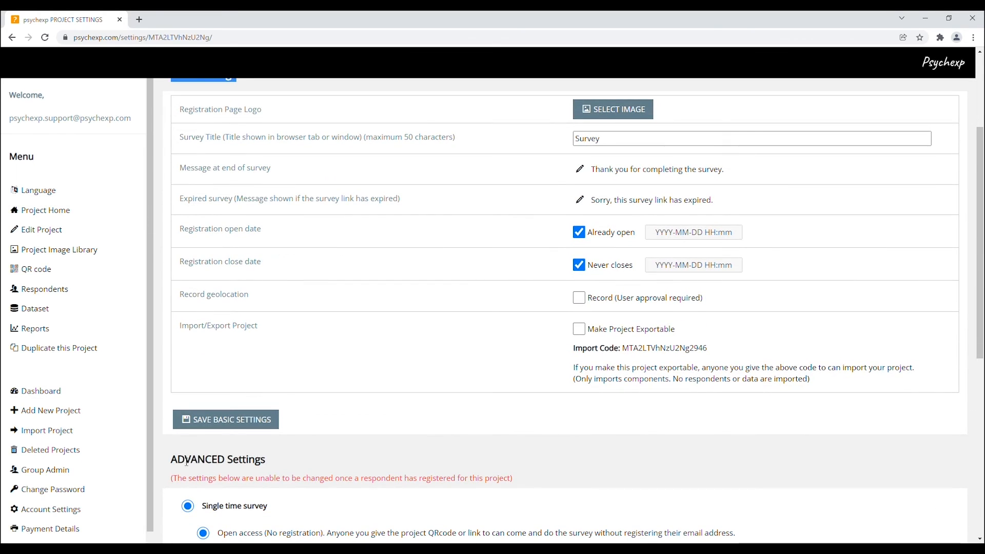
drag(173, 459, 283, 461)
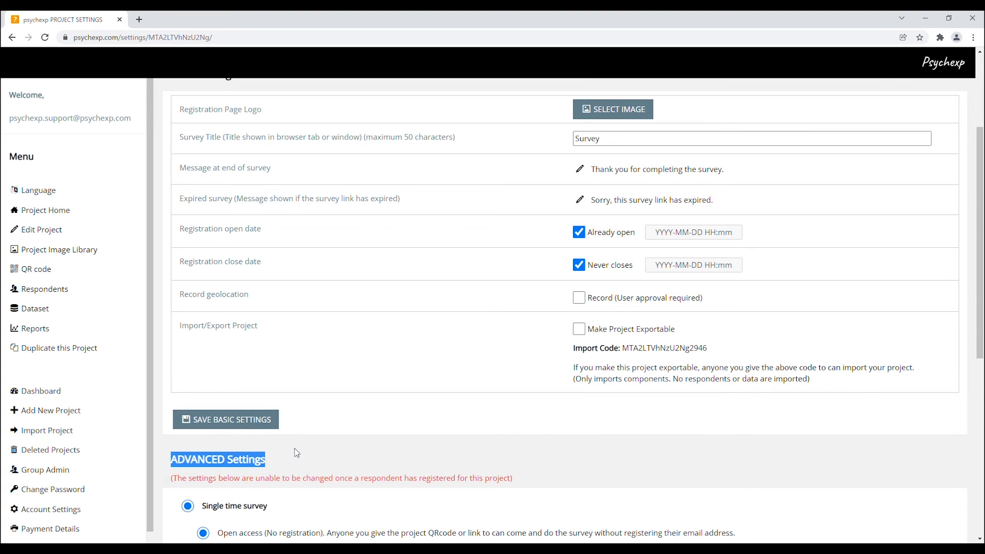
click(281, 457)
scroll(281, 457, up, 1)
scroll(282, 457, up, 1)
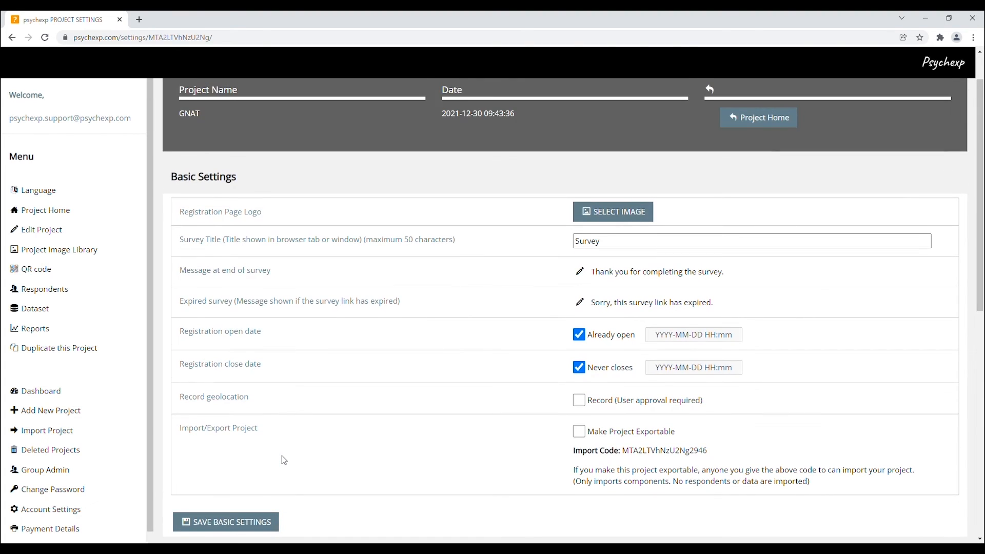
Step: Review the Registration Page Logo and Message at end of survey entries in Basic Settings
scroll(284, 459, down, 1)
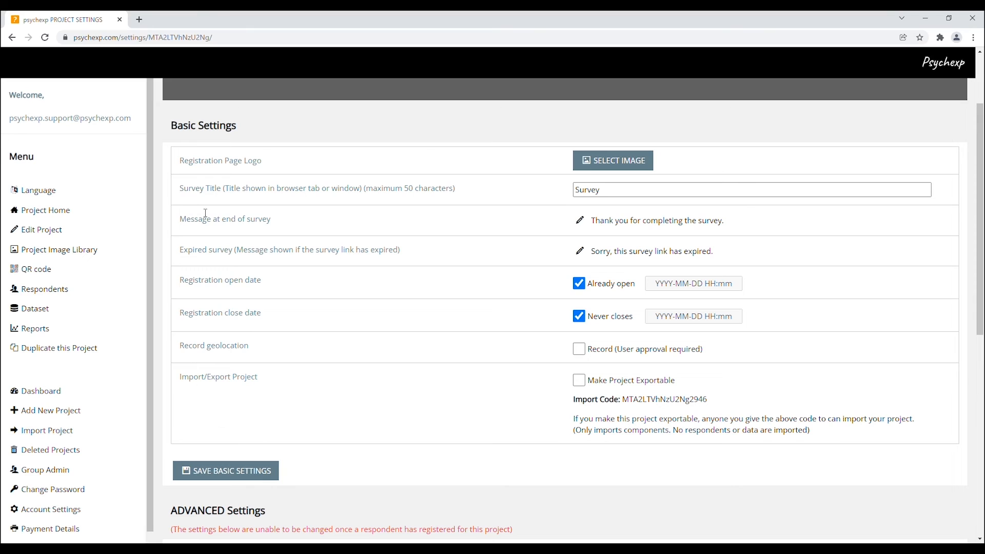
drag(181, 161, 263, 161)
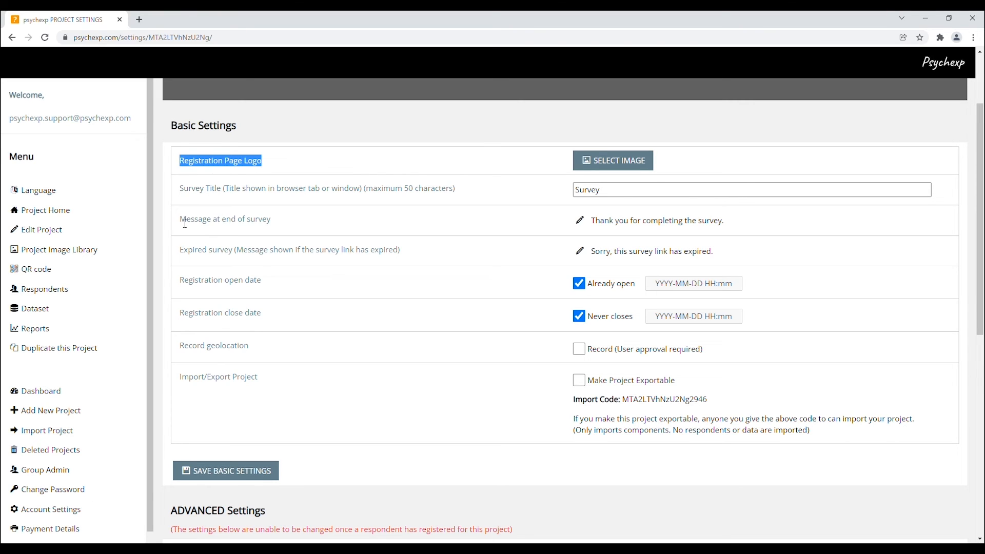
drag(181, 221, 278, 226)
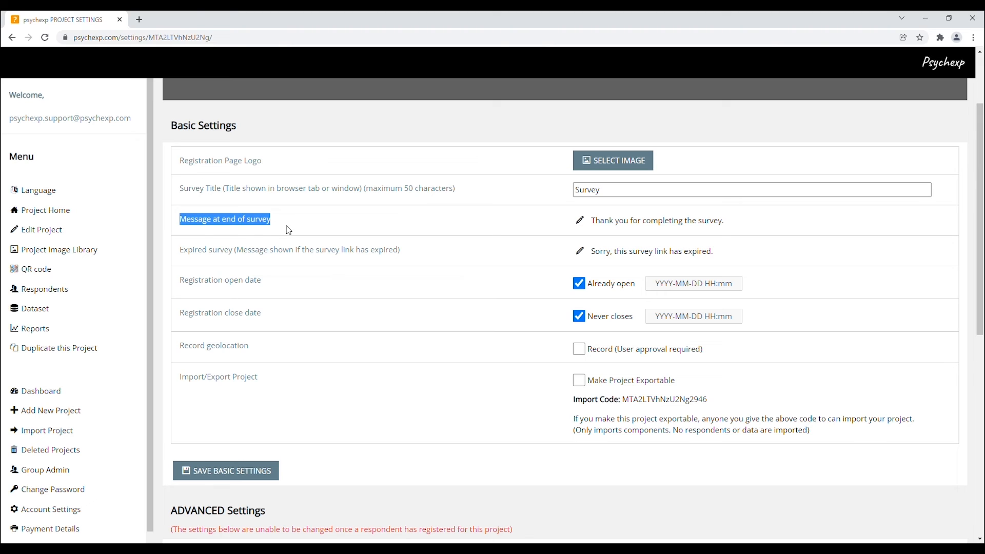
click(287, 227)
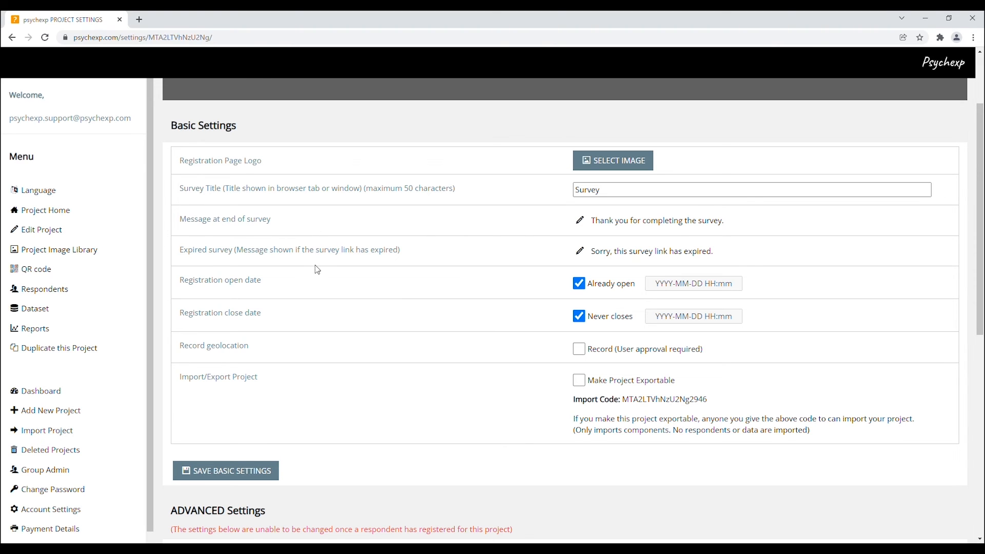
Step: Try the survey access options in ADVANCED Settings, ending on Single time survey with Closed access
scroll(319, 272, down, 2)
scroll(321, 272, down, 7)
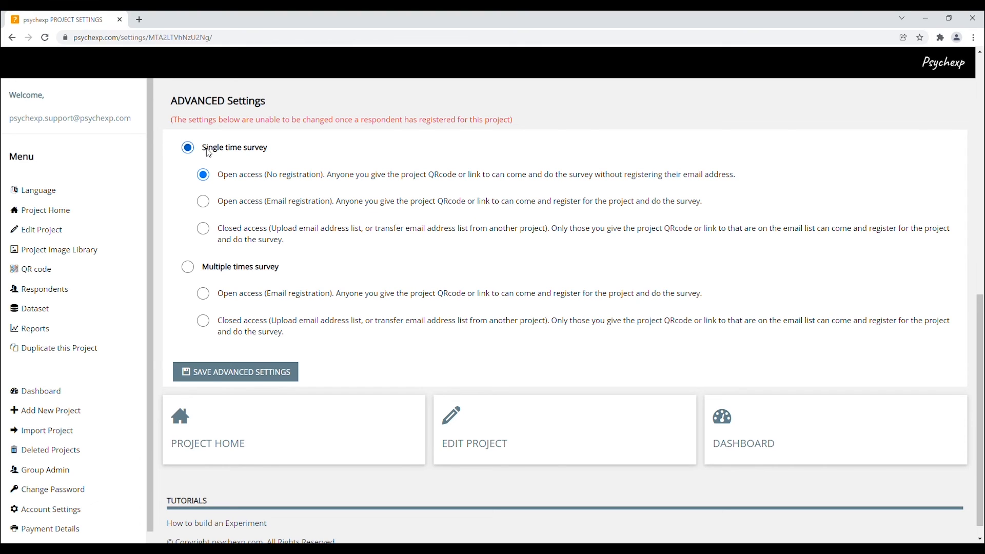
click(225, 268)
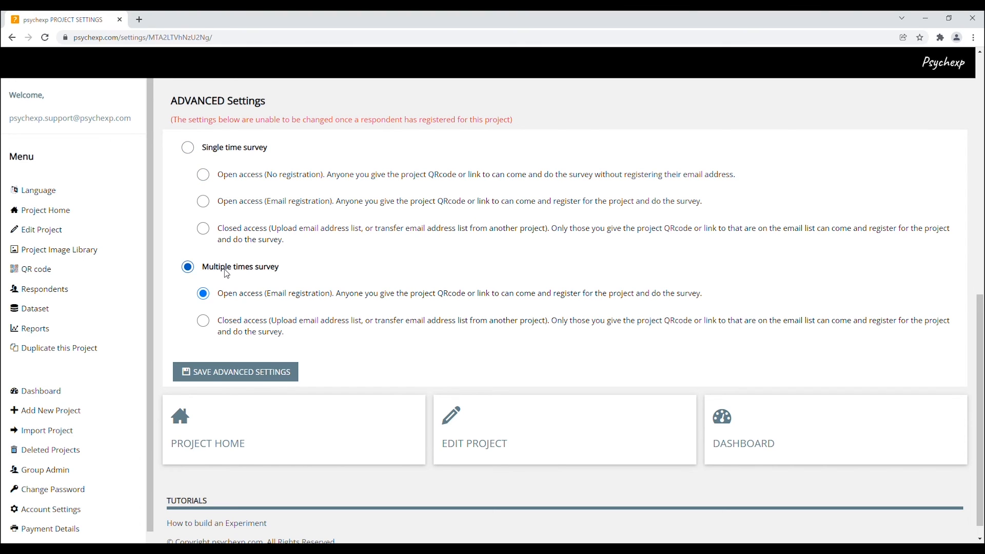
click(214, 153)
click(205, 203)
click(204, 232)
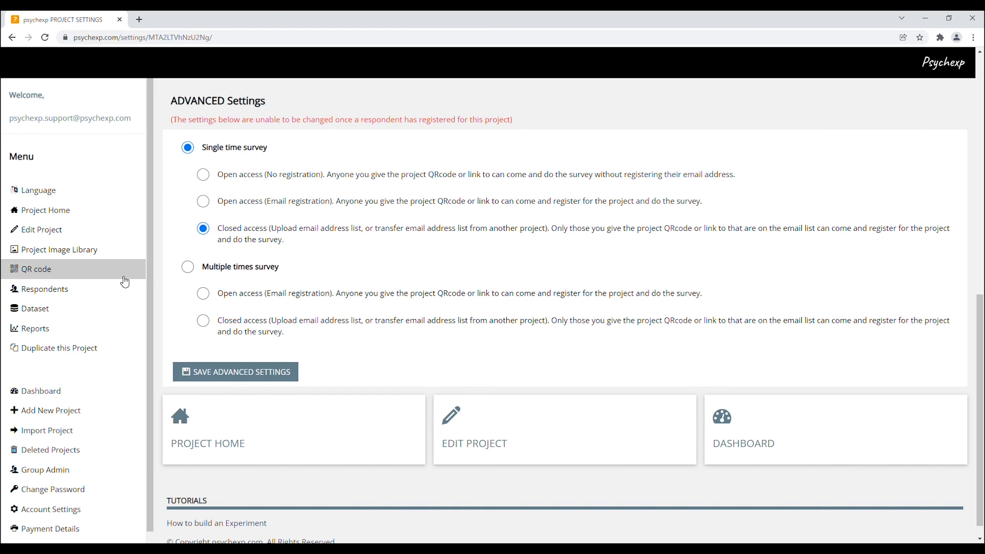
Step: Name the dataset columns of the three multiple choice options a, b and c and save the changes
click(53, 314)
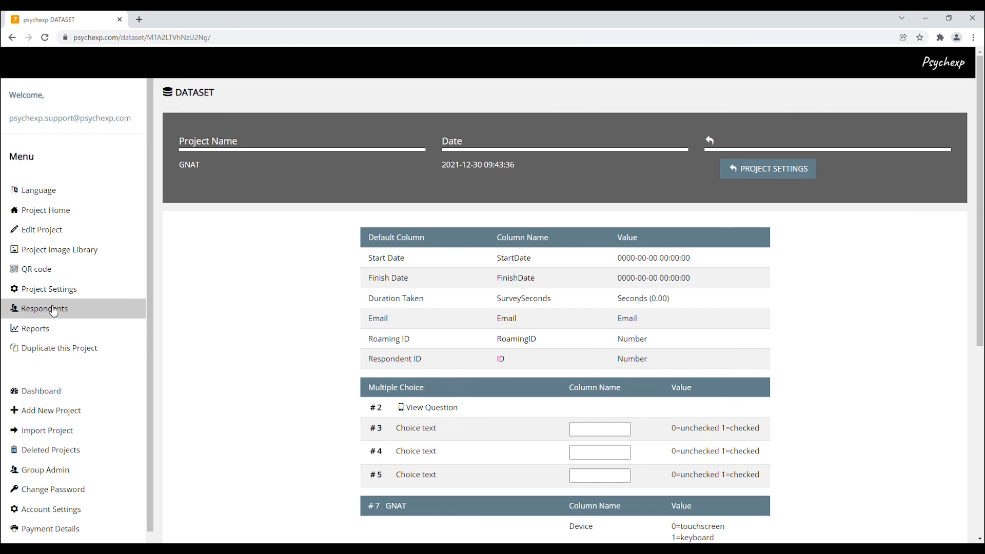
click(585, 436)
text(a)
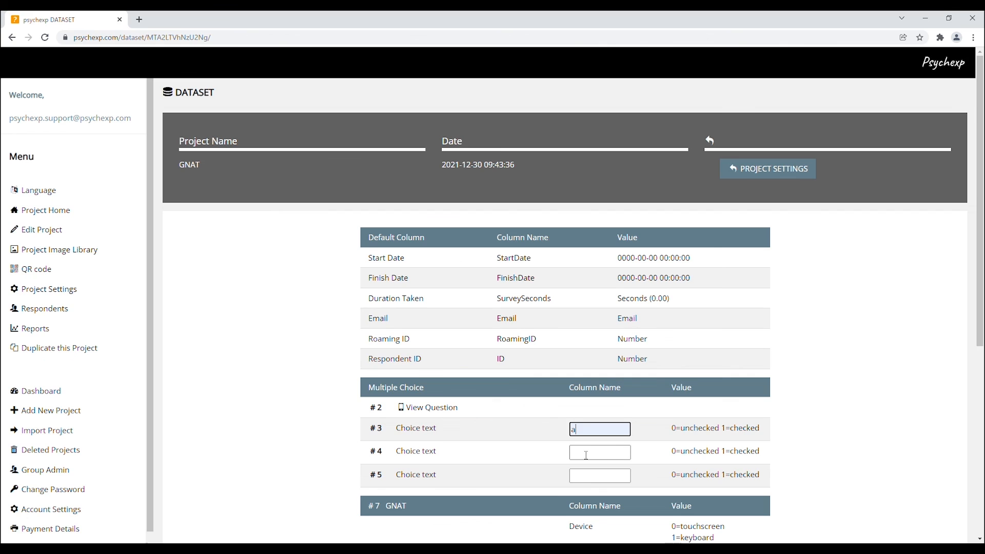
click(584, 452)
text(b)
click(585, 482)
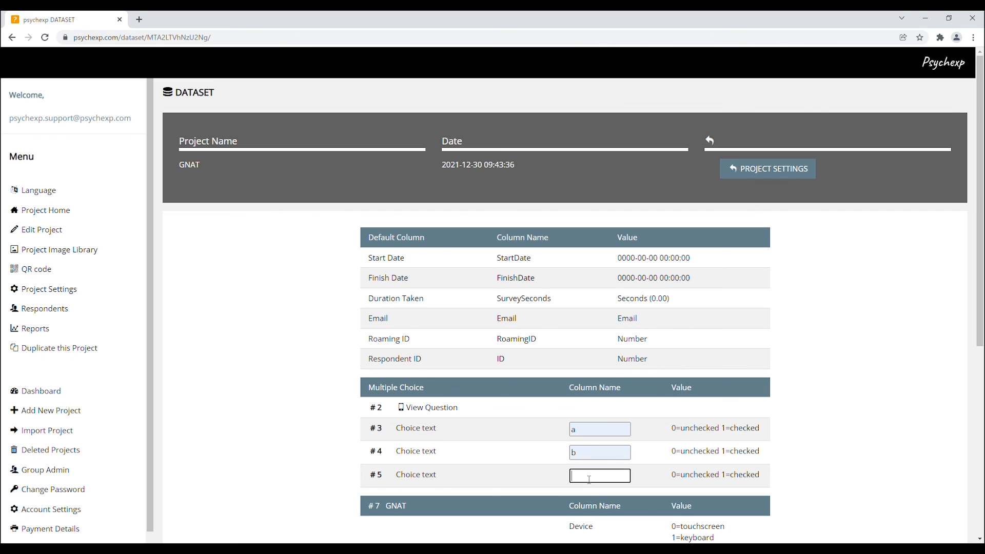
text(c)
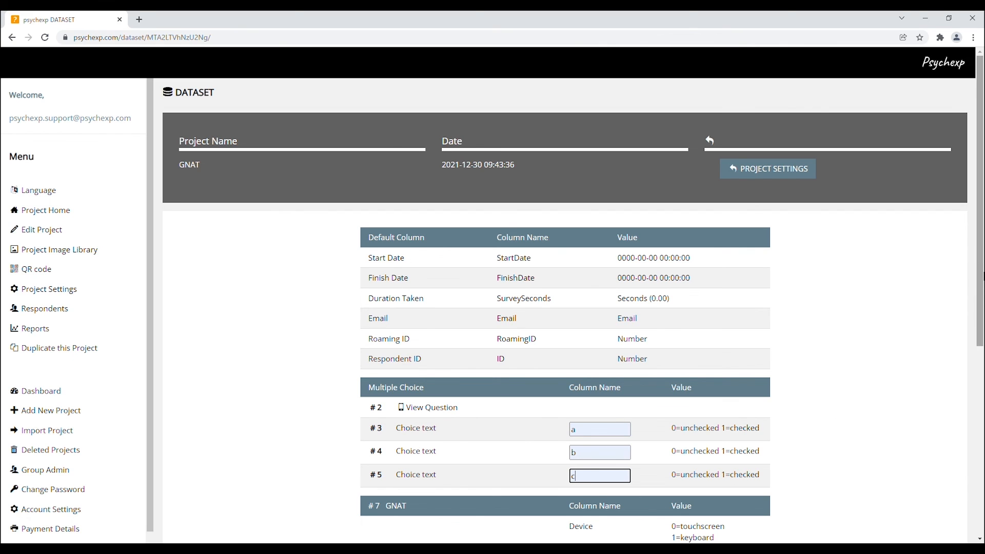
drag(981, 278, 983, 368)
click(590, 439)
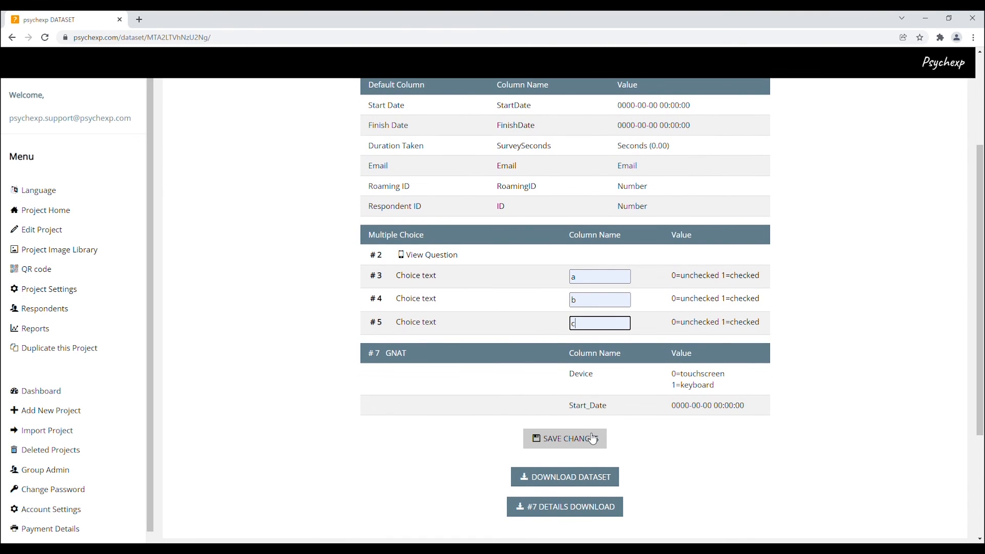